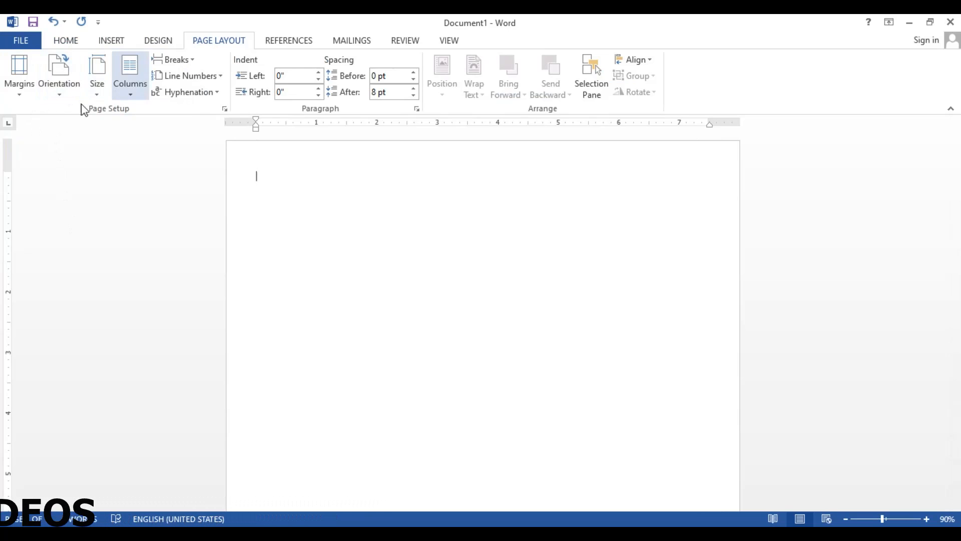
Set all four page margins to 0 and ignore the printable-area warning
click(19, 88)
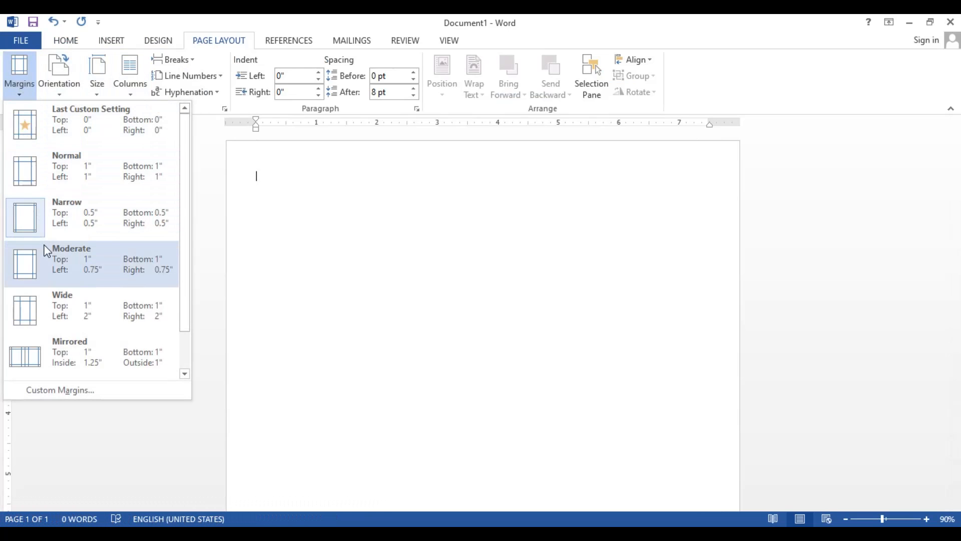
click(74, 392)
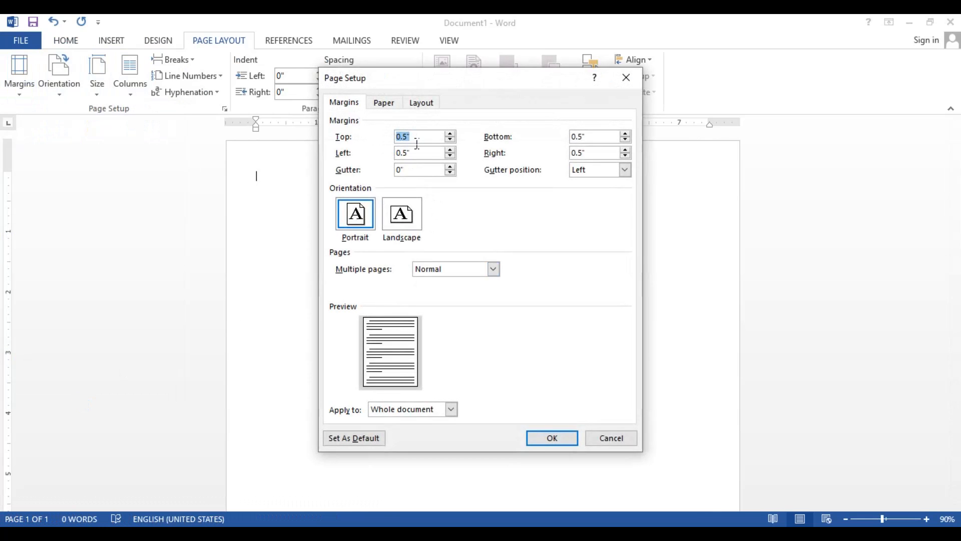
key(BackSpace)
key(Tab)
text(0)
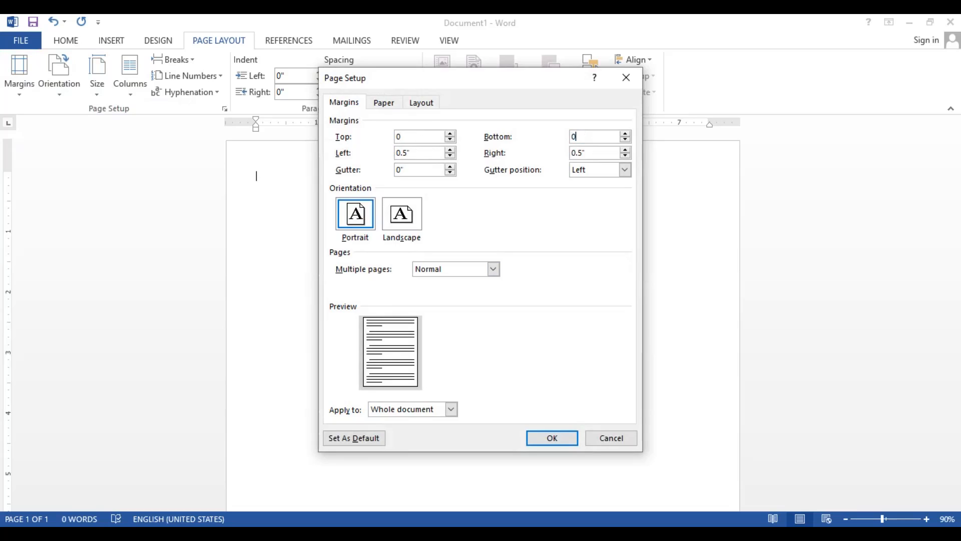
click(432, 156)
click(555, 437)
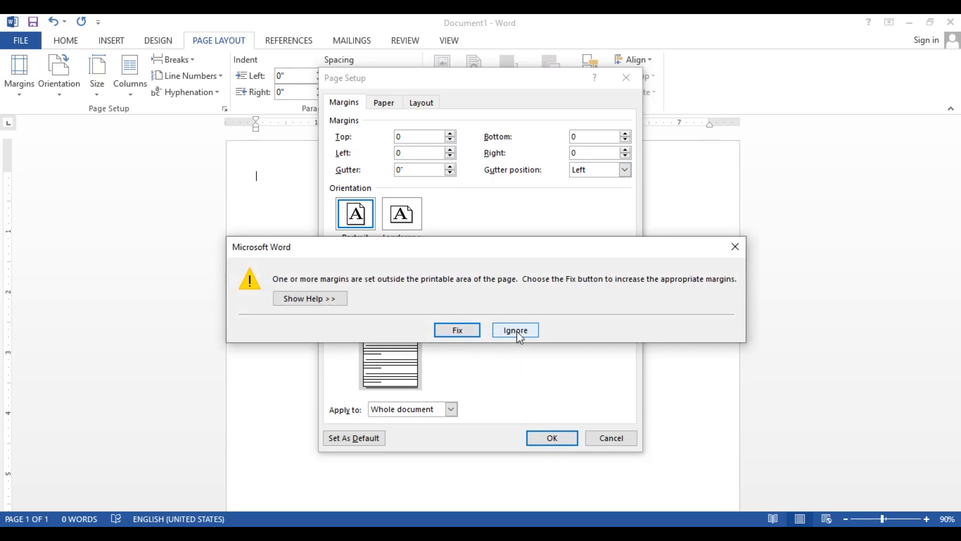
click(516, 332)
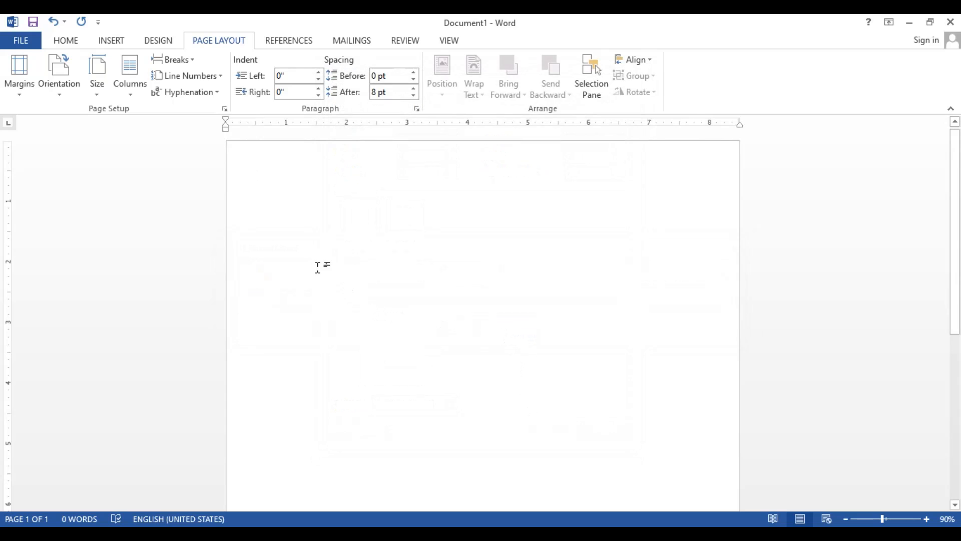
Draw a rectangle about 10.92" high and 4.29" wide covering the left half of the page
click(112, 42)
click(192, 88)
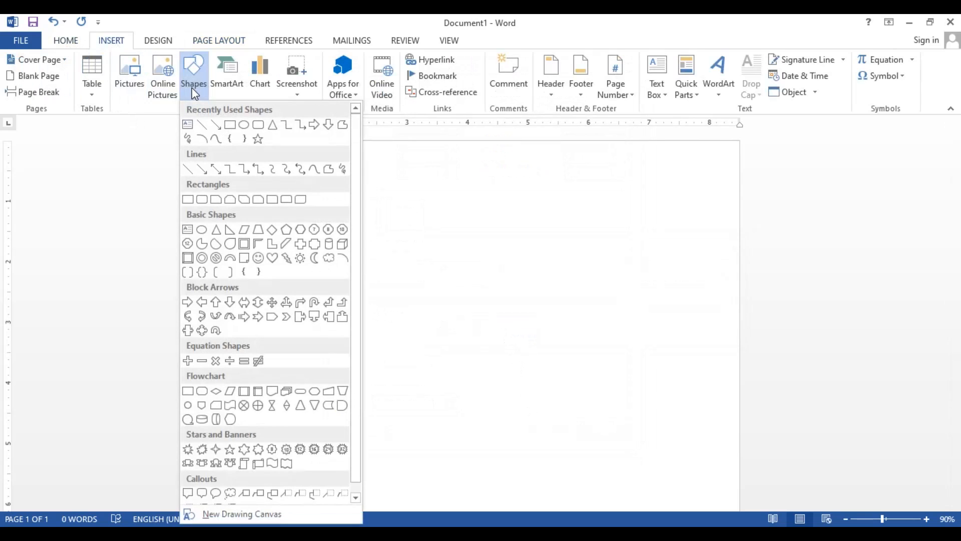
click(229, 125)
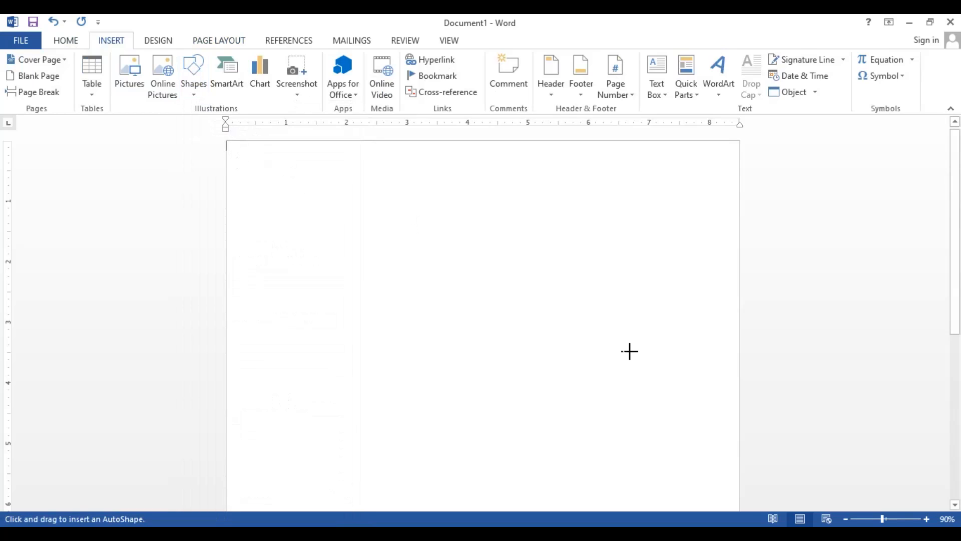
click(845, 519)
click(845, 519)
click(845, 519)
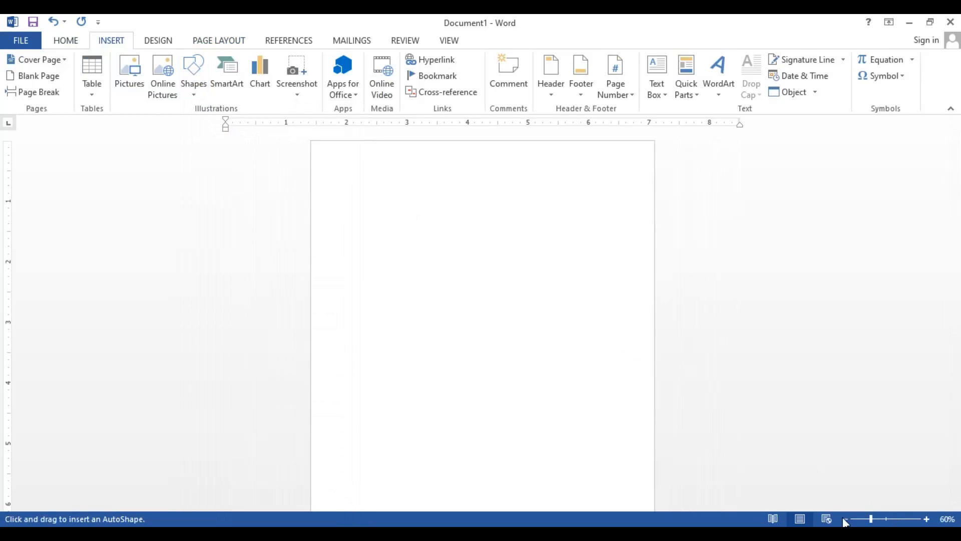
click(846, 519)
click(846, 519)
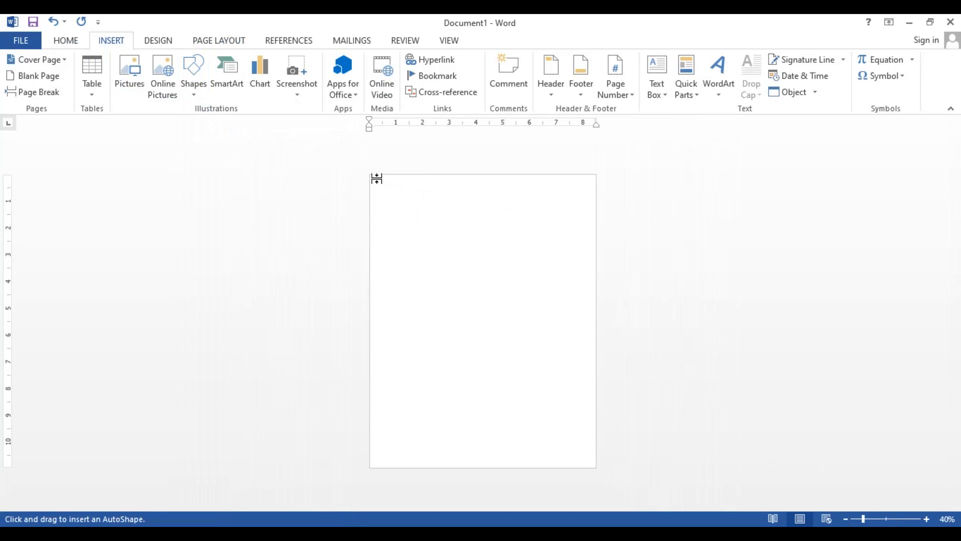
mouse_move(382, 185)
mouse_down()
mouse_move(427, 262)
mouse_move(435, 343)
mouse_move(468, 454)
mouse_move(491, 472)
mouse_up()
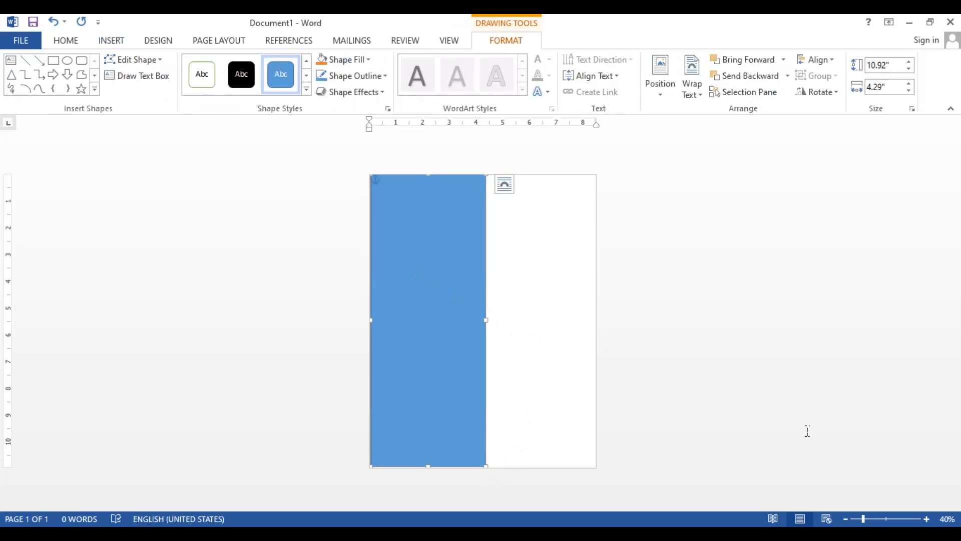
Edit the rectangle's points to turn its right side into an S-curve narrowing toward the page top, and stretch the shape to about 11.13" high
click(926, 519)
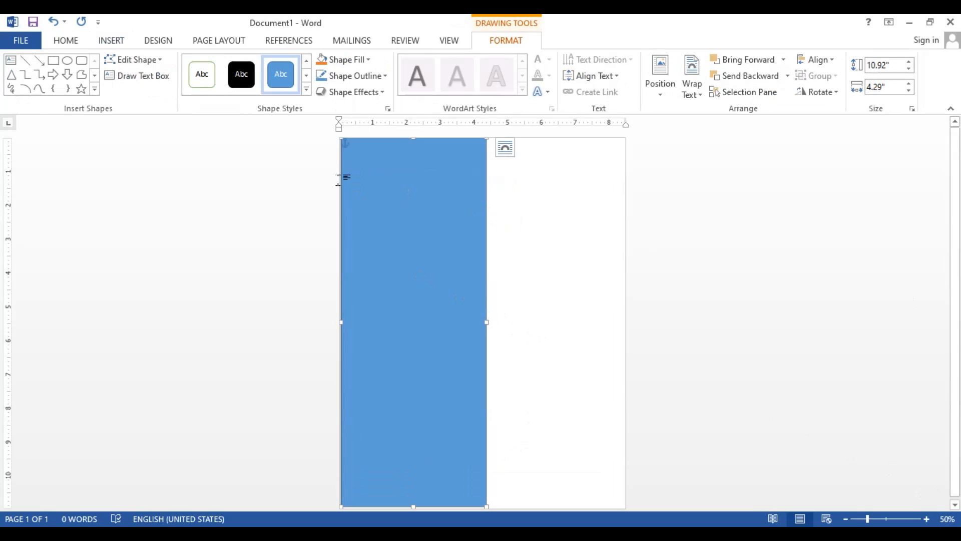
right_click(397, 166)
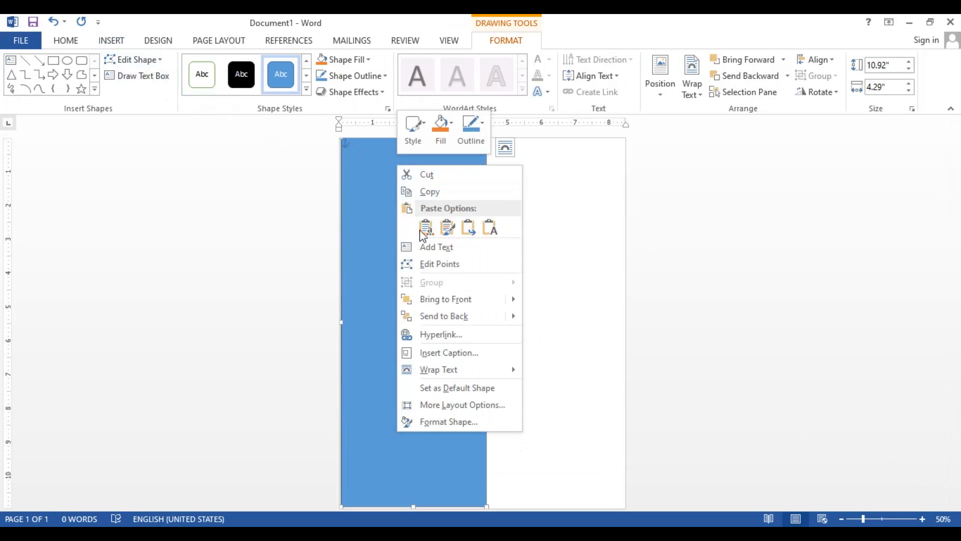
click(484, 266)
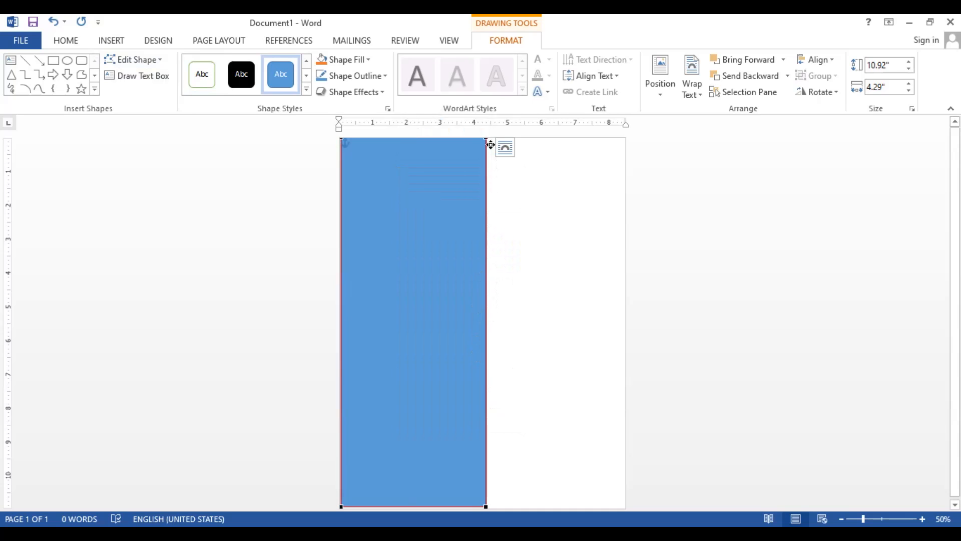
drag(490, 144, 377, 145)
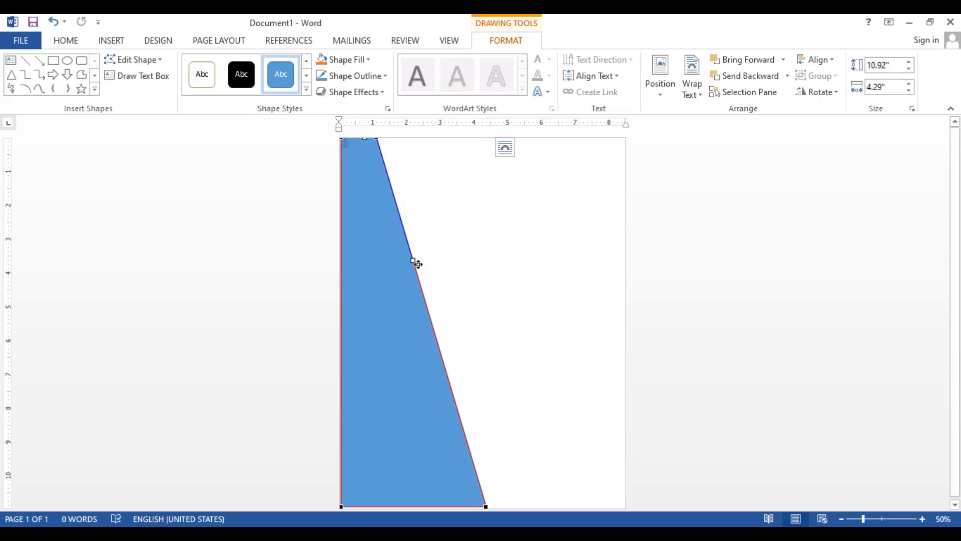
drag(418, 264, 306, 397)
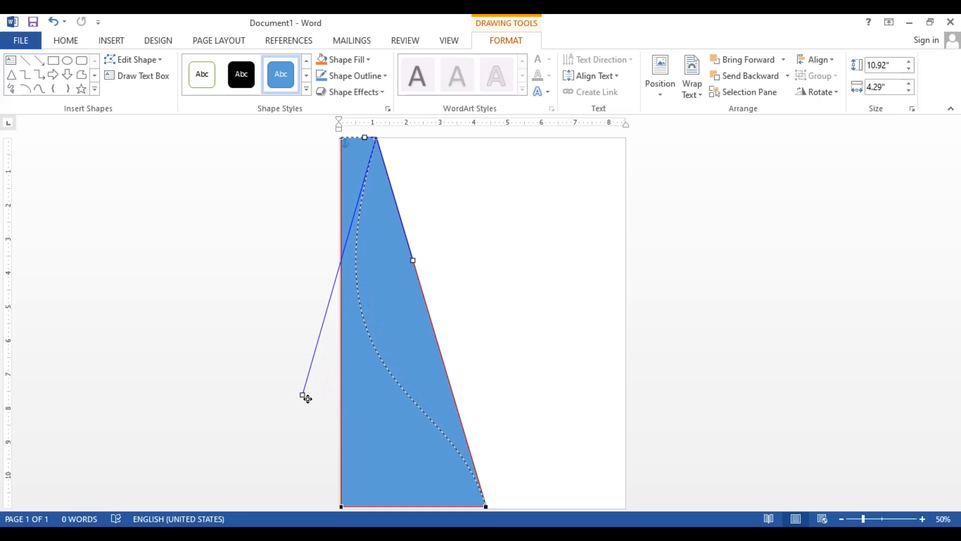
drag(306, 398, 307, 398)
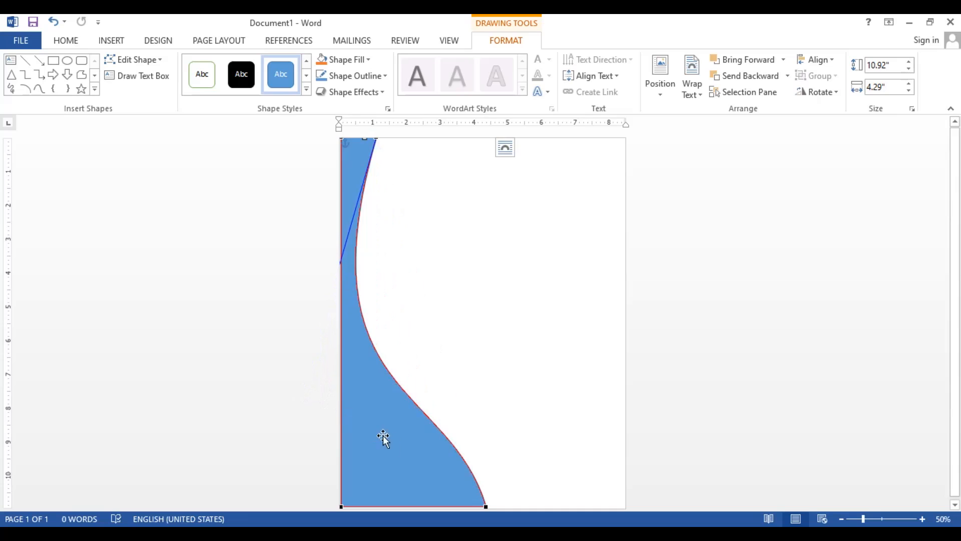
click(396, 442)
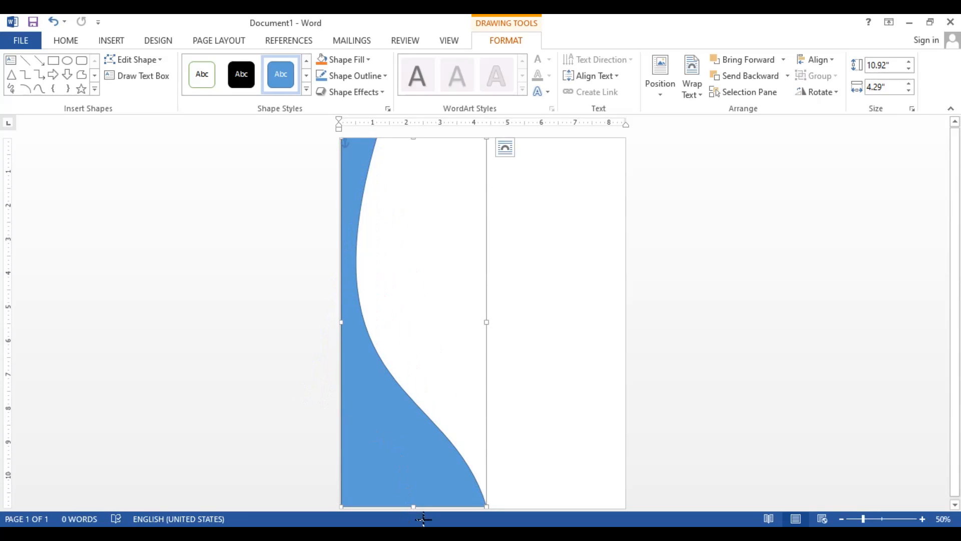
drag(423, 519, 424, 519)
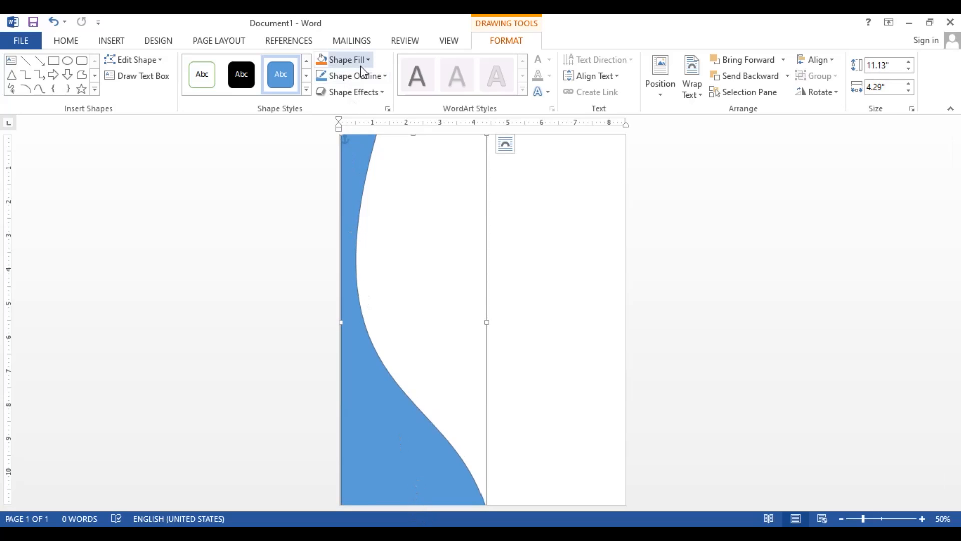
Give the curved shape a gradient fill using the dark blue radial preset
right_click(347, 204)
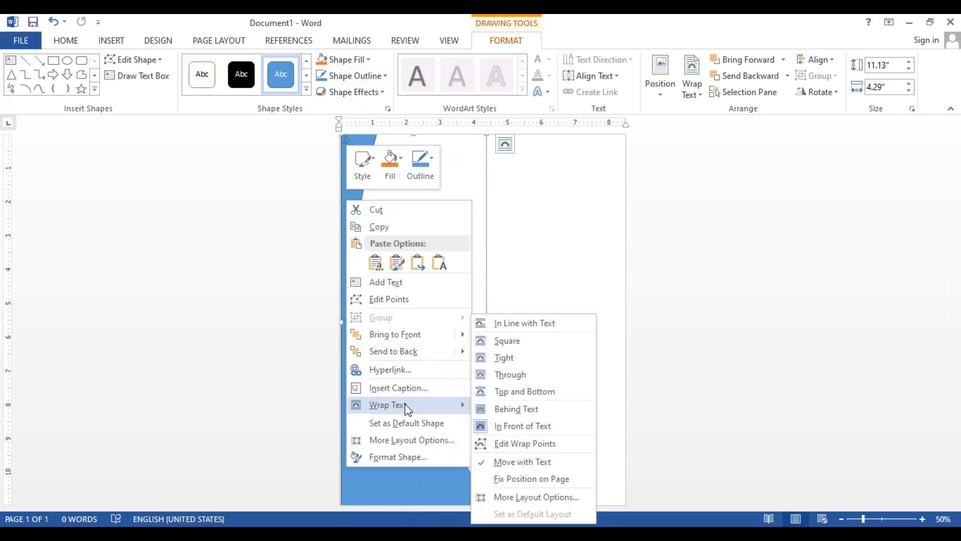
click(397, 459)
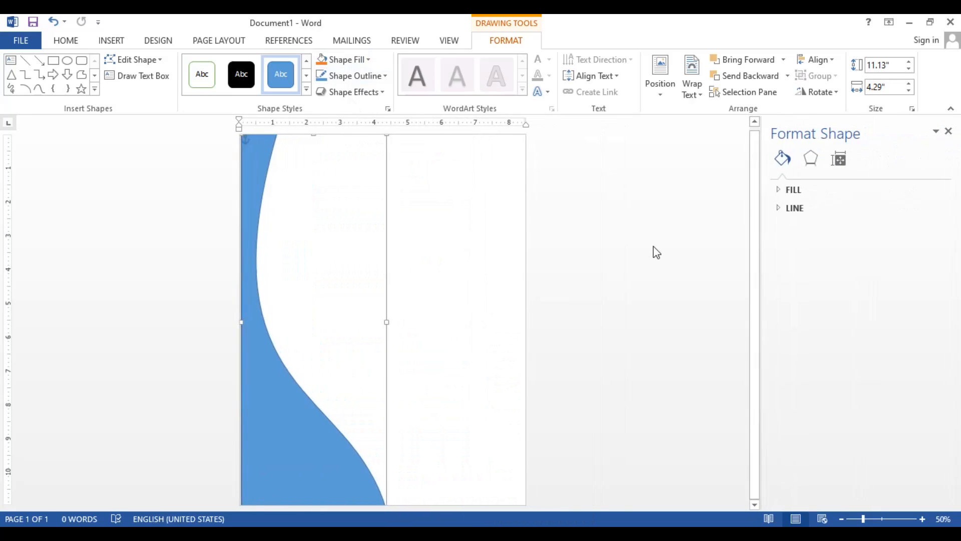
click(782, 191)
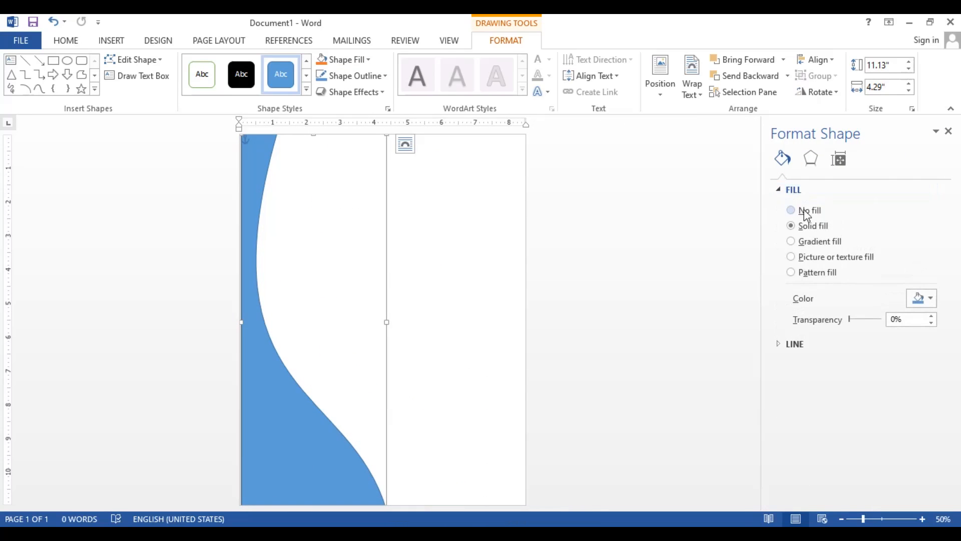
click(803, 242)
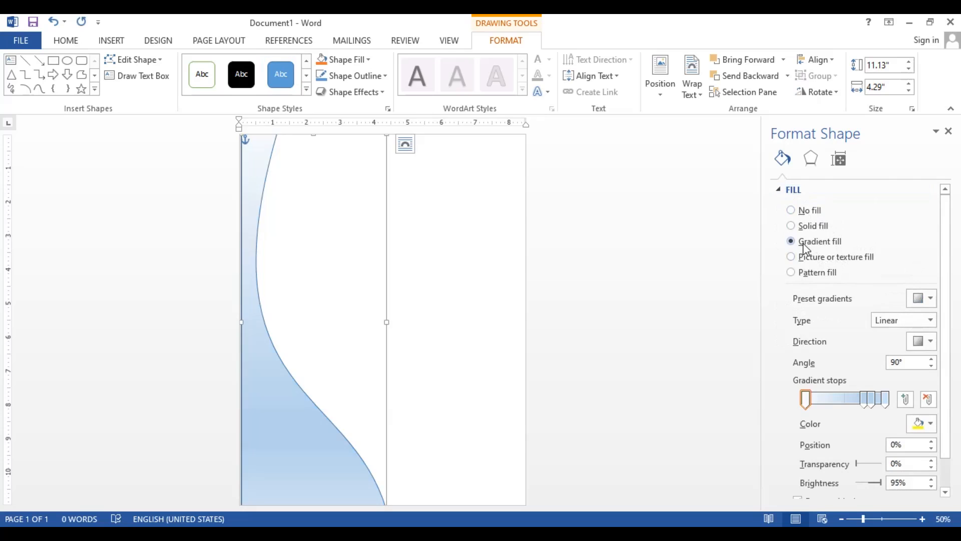
click(919, 298)
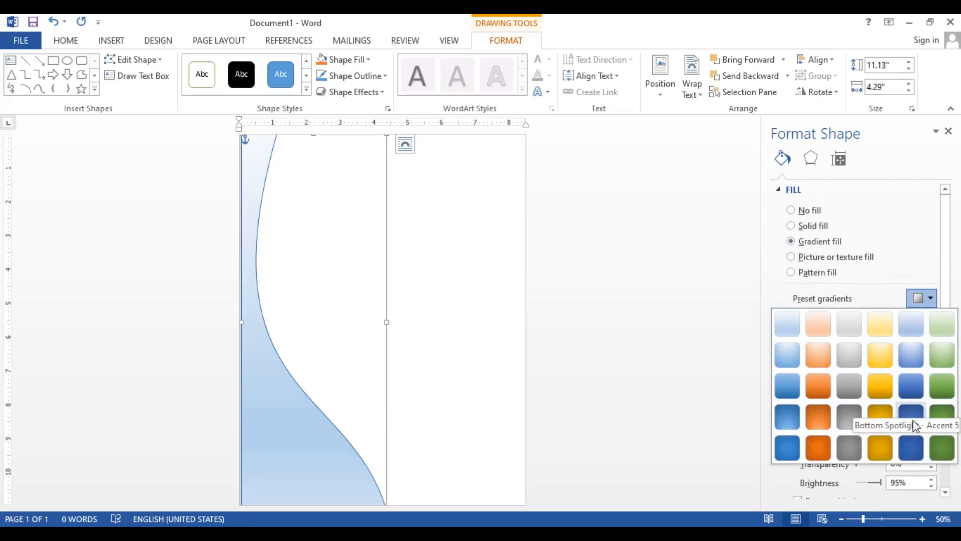
click(912, 447)
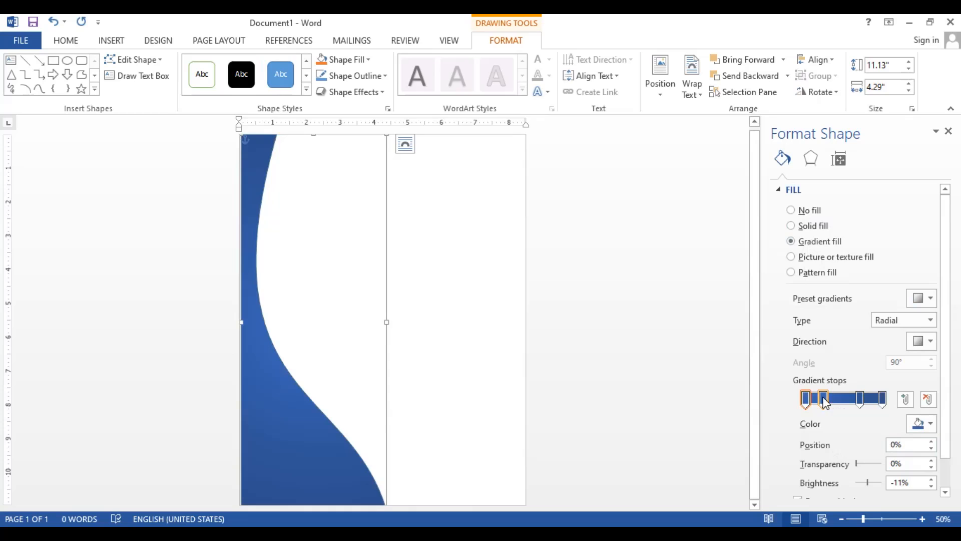
Move the second gradient stop to 47% and make the radial gradient spread from the shape's bottom-right corner
drag(823, 399, 845, 404)
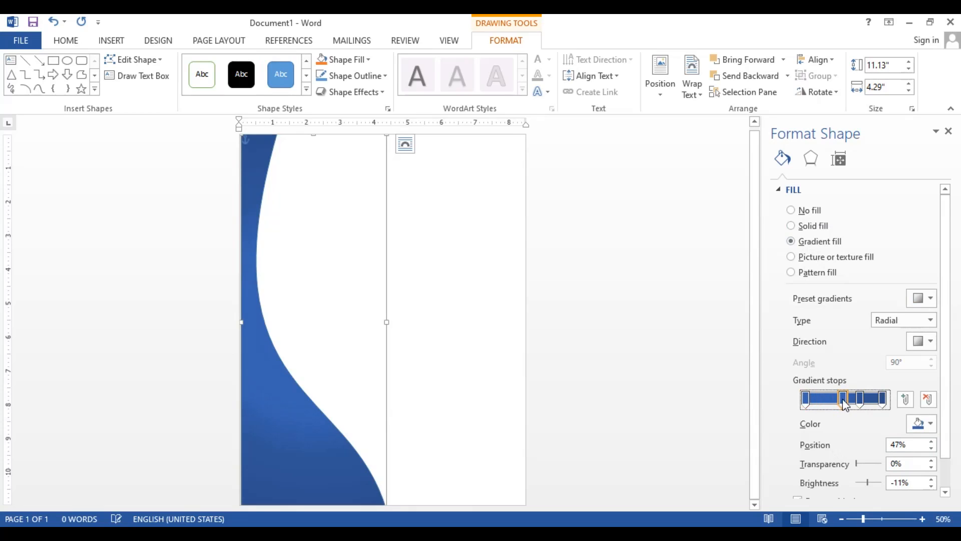
click(930, 321)
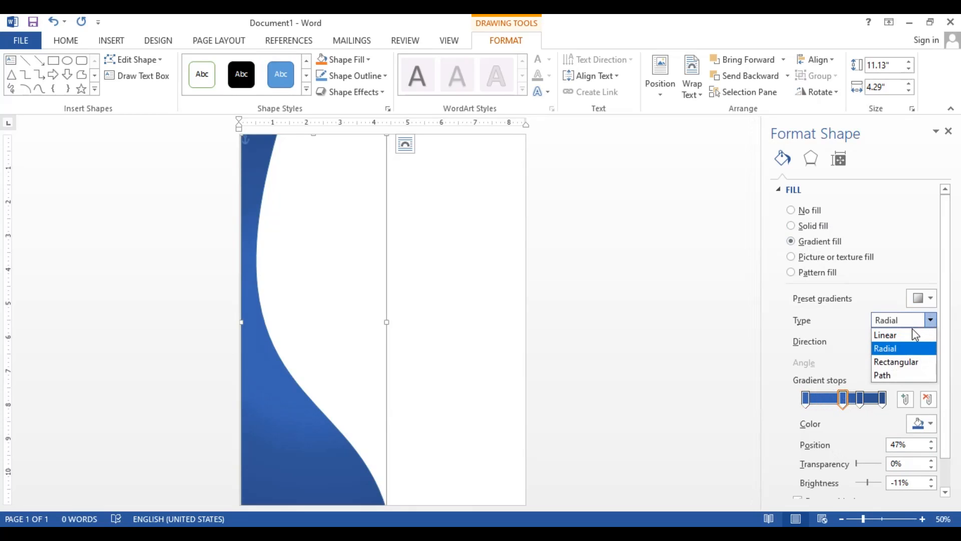
click(903, 349)
click(930, 344)
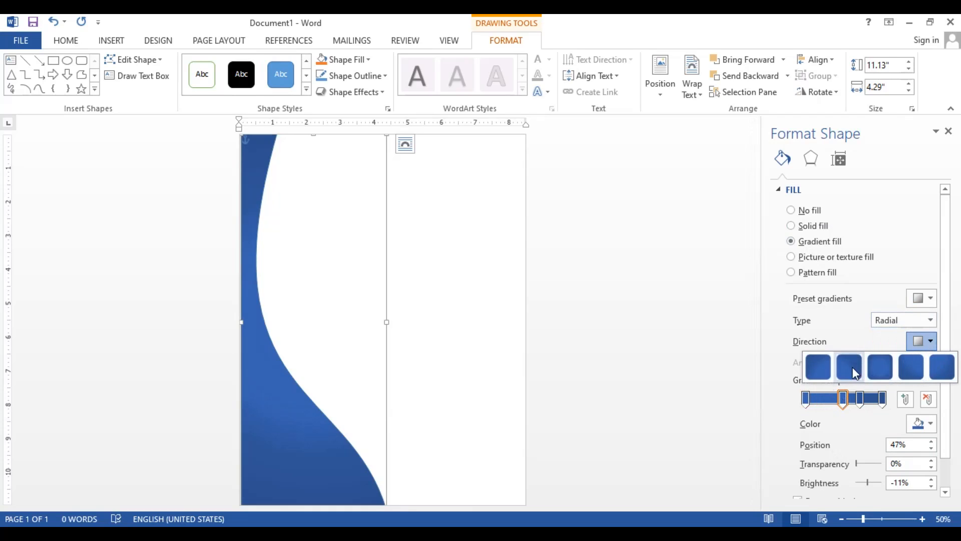
click(812, 367)
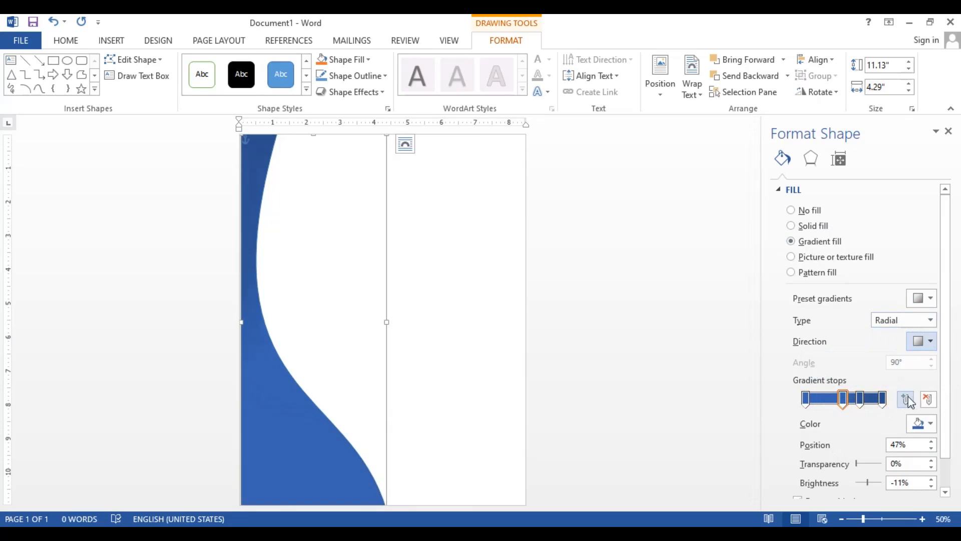
Reduce the gradient to two stops, with the first one at 3% in light blue
click(927, 398)
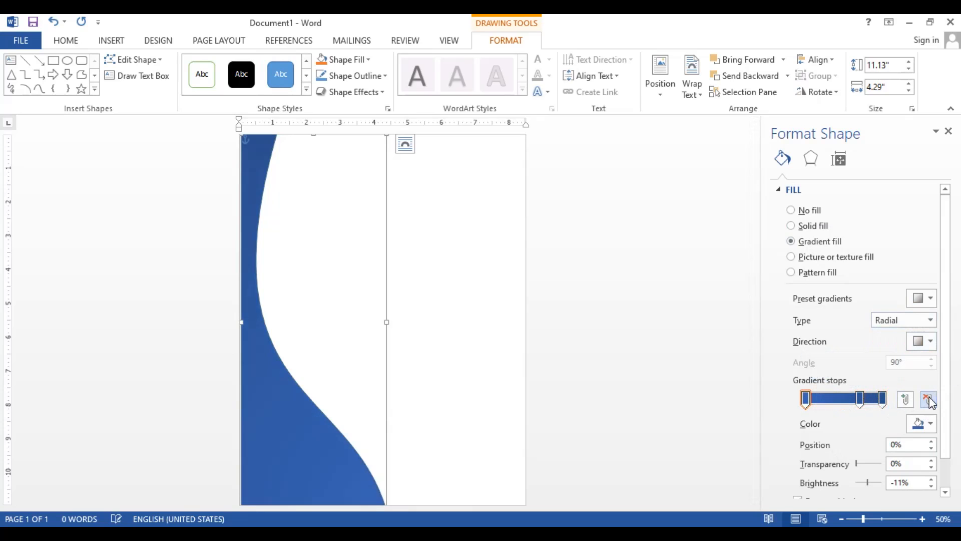
click(928, 399)
drag(862, 401, 808, 398)
click(923, 422)
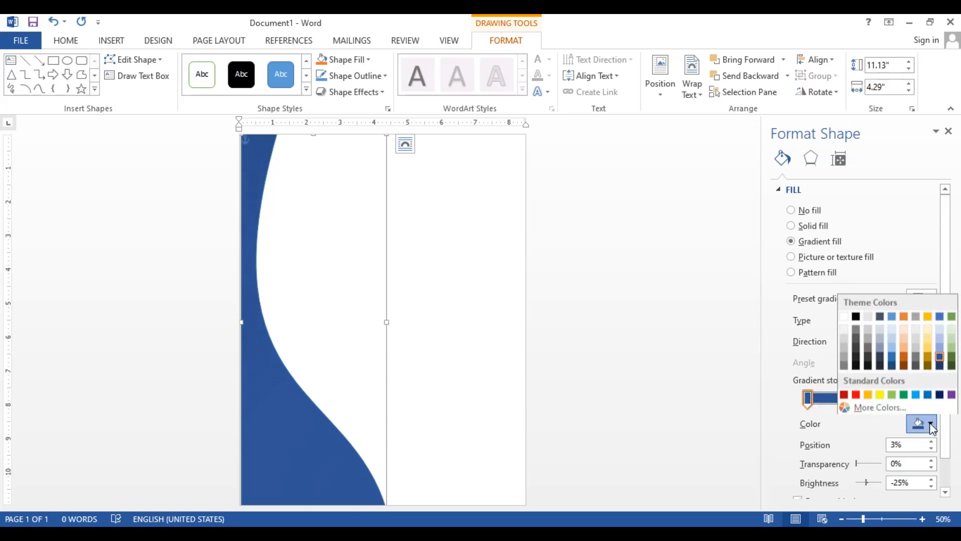
click(939, 346)
Color the last gradient stop the darkest blue and move both stops inward, with the dark one at 85%
click(882, 398)
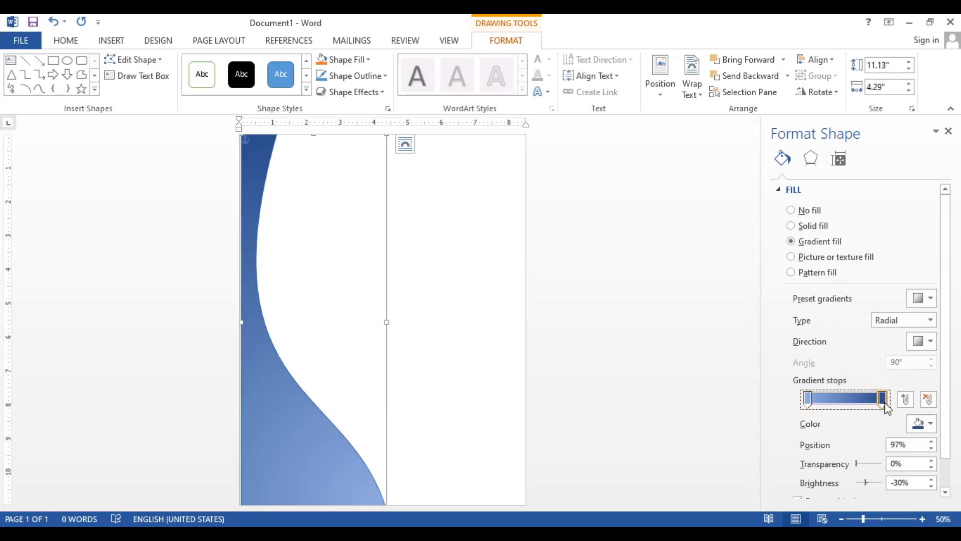
click(930, 424)
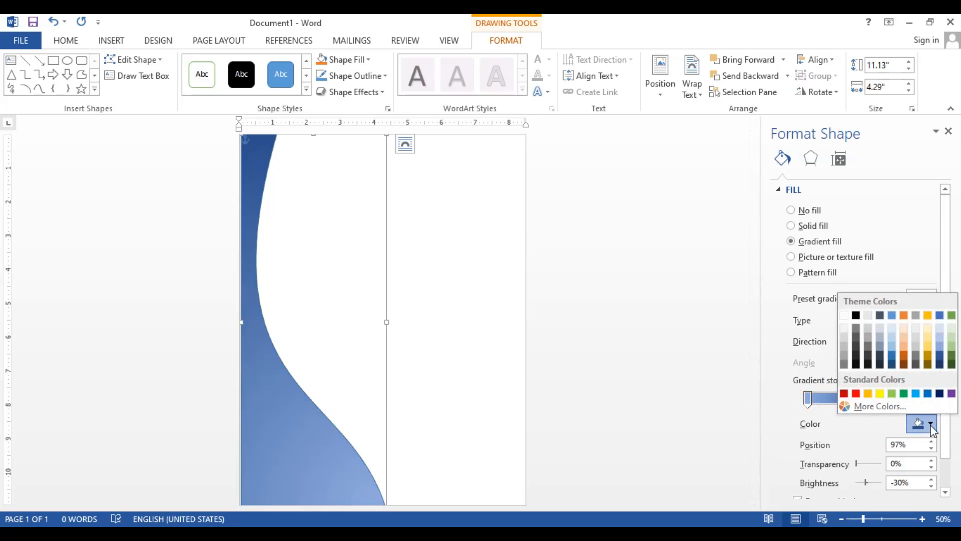
click(940, 364)
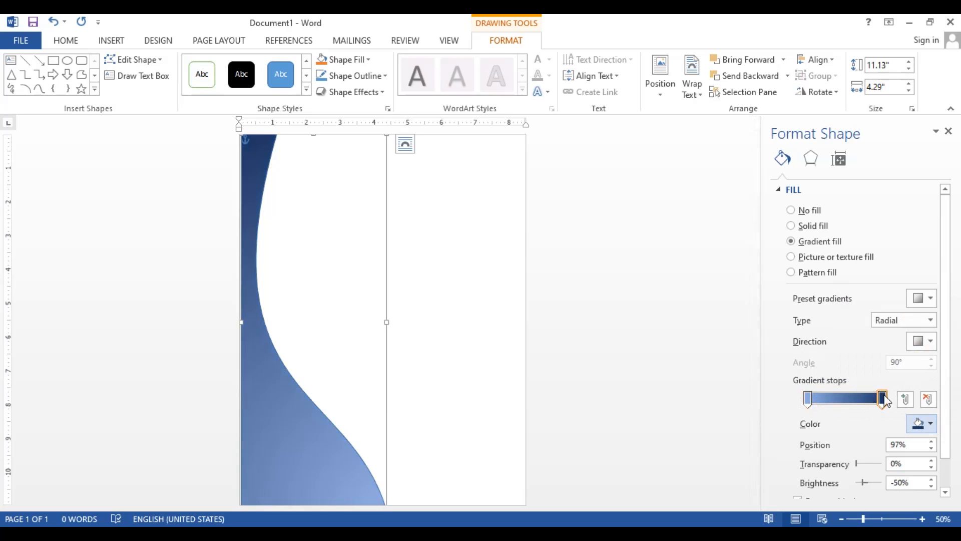
mouse_move(881, 399)
mouse_down()
mouse_move(816, 399)
mouse_move(876, 405)
mouse_up()
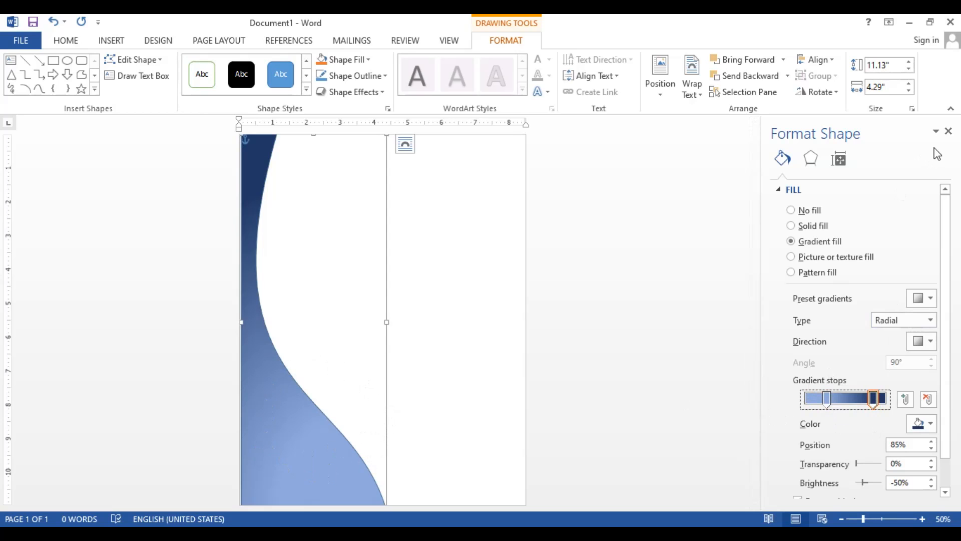
click(948, 132)
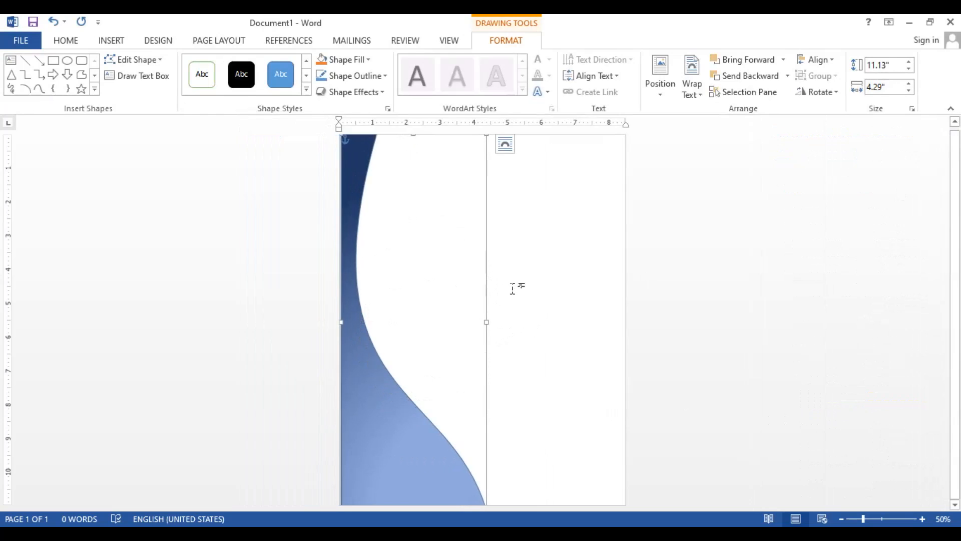
Duplicate the blue curved shape, place the copy beside it at the same height, and fill the copy with standard light green
right_click(355, 395)
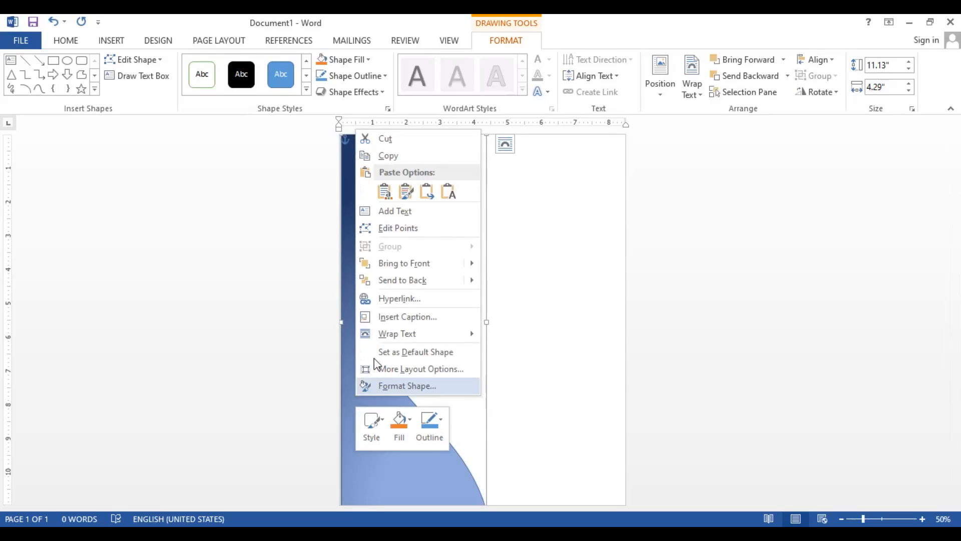
click(389, 156)
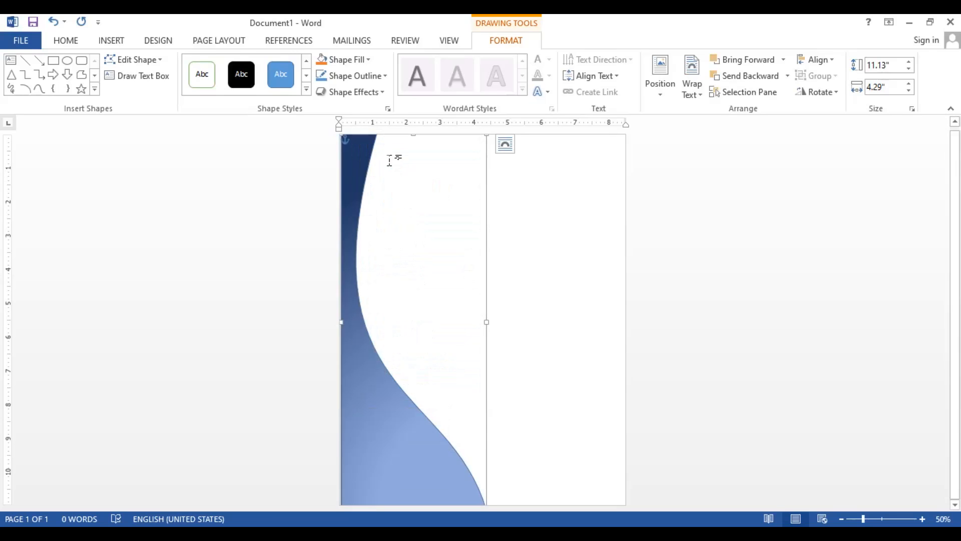
right_click(533, 248)
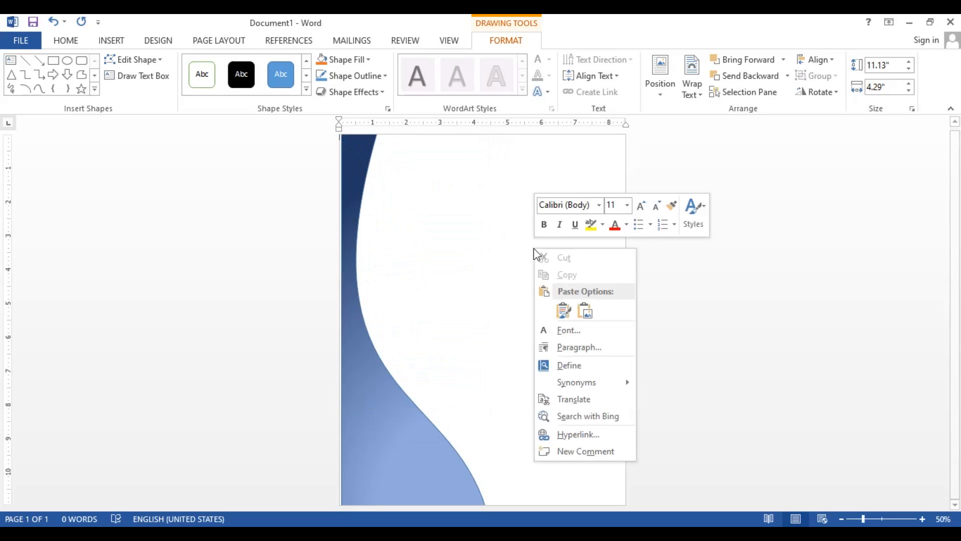
click(564, 311)
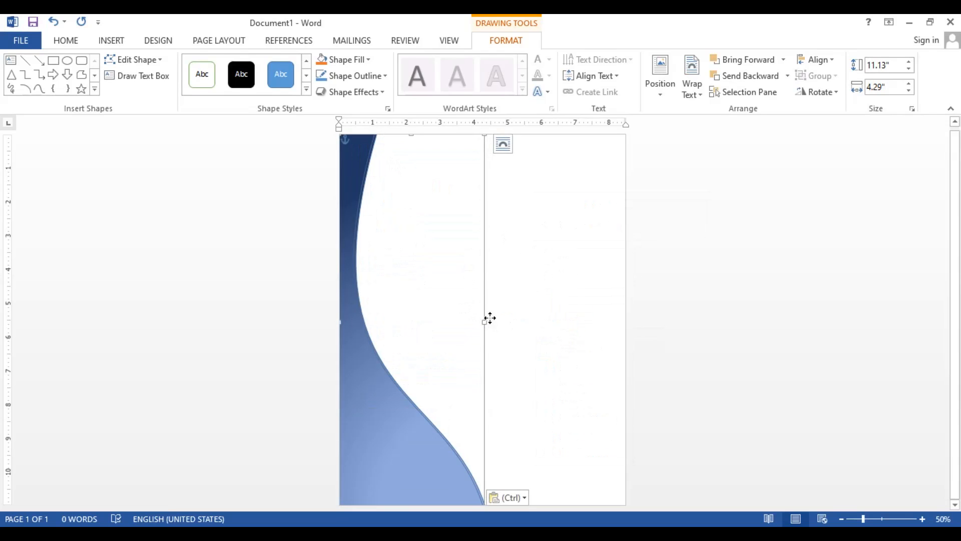
drag(489, 320, 620, 302)
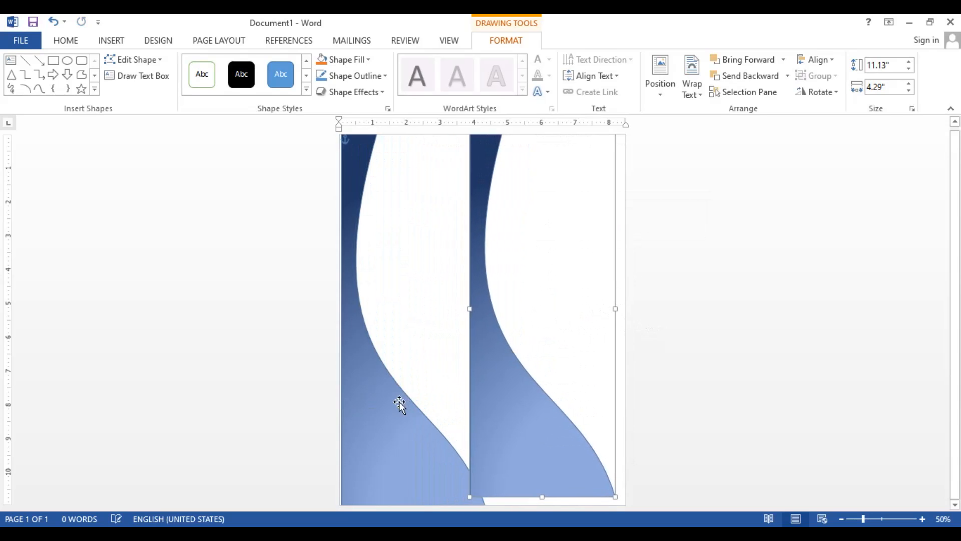
mouse_move(514, 364)
mouse_down()
mouse_move(512, 387)
mouse_move(512, 374)
mouse_up()
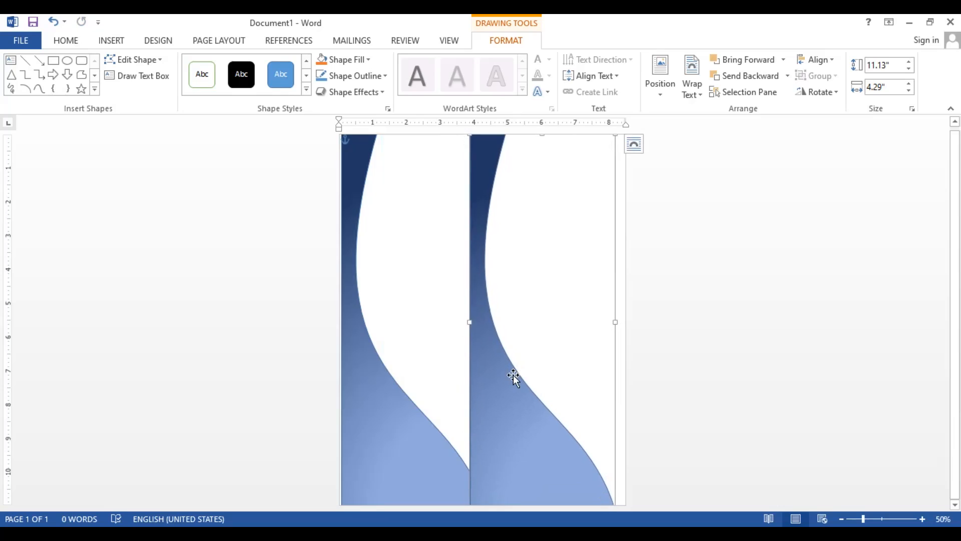
click(351, 60)
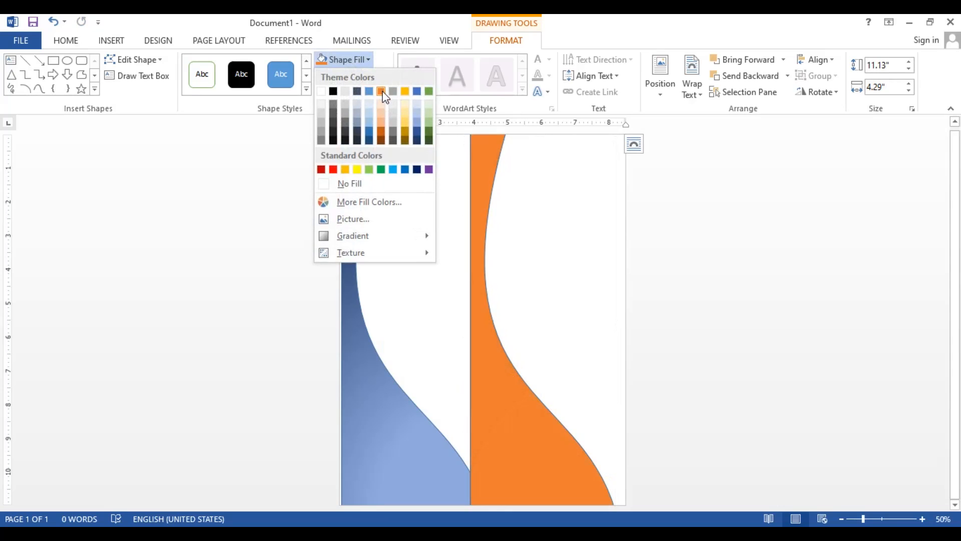
click(369, 169)
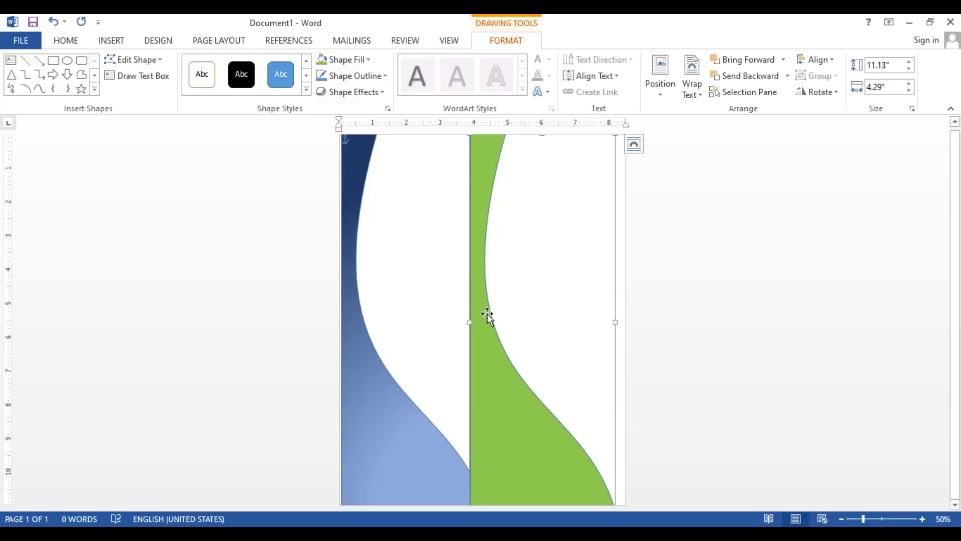
Send the green copy to the back and stretch it to the page's left edge, making it 7.87" wide
click(787, 76)
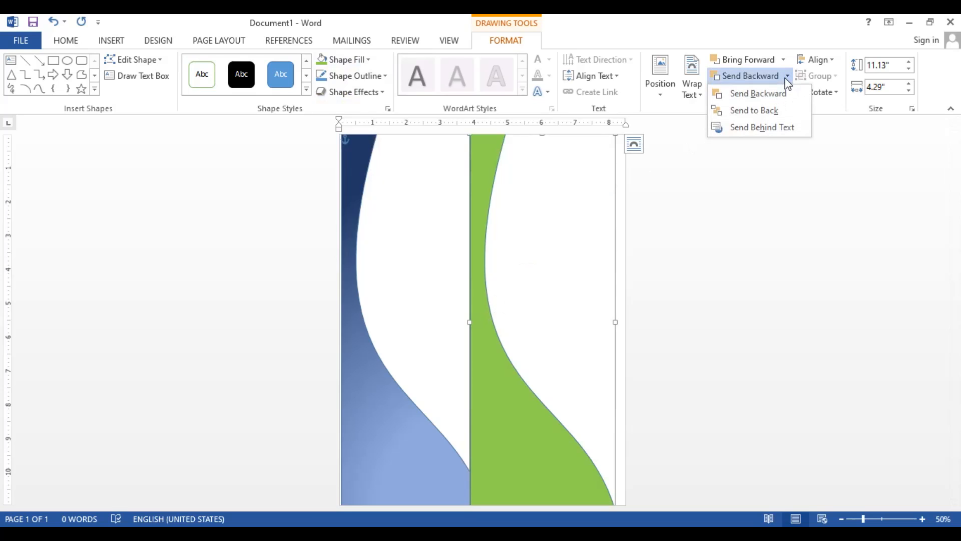
click(778, 112)
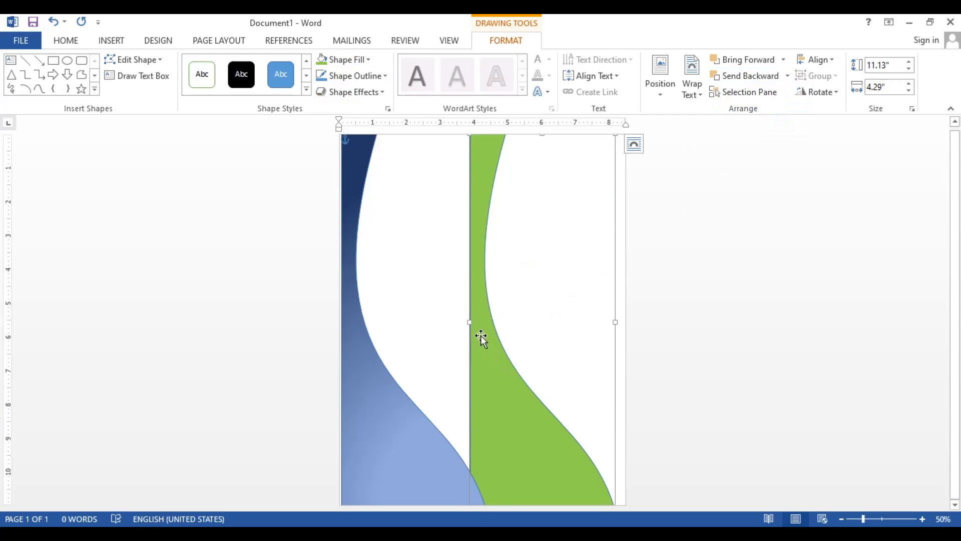
mouse_move(495, 363)
mouse_down()
mouse_move(442, 367)
mouse_move(479, 364)
mouse_up()
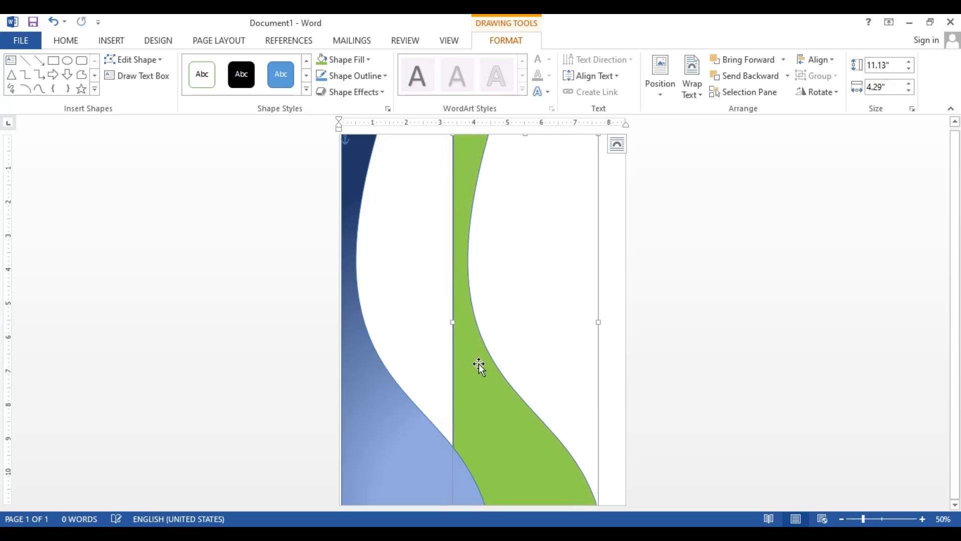
drag(464, 333, 339, 311)
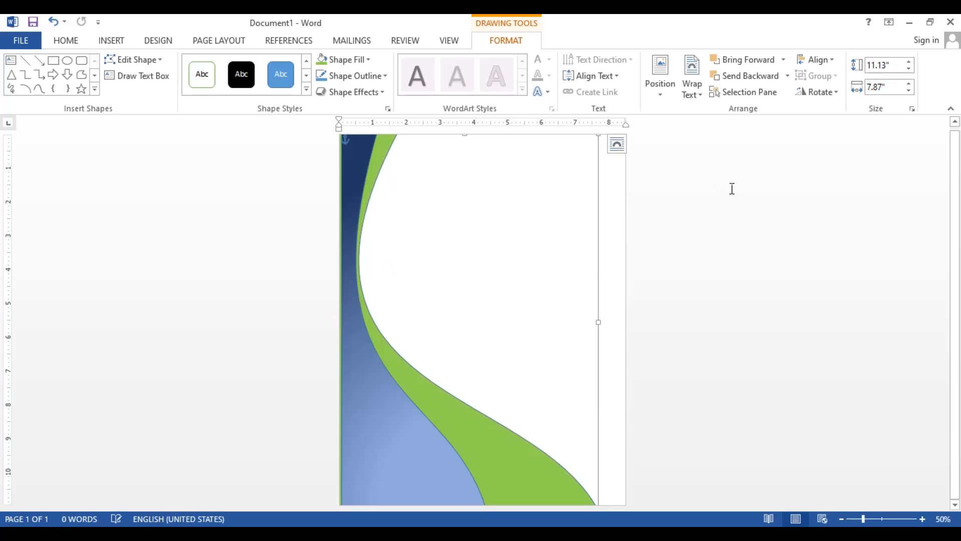
Edit the green shape's points, raising its upper curve point past the page's top edge for a shape height of about 11.71"
drag(954, 187, 956, 136)
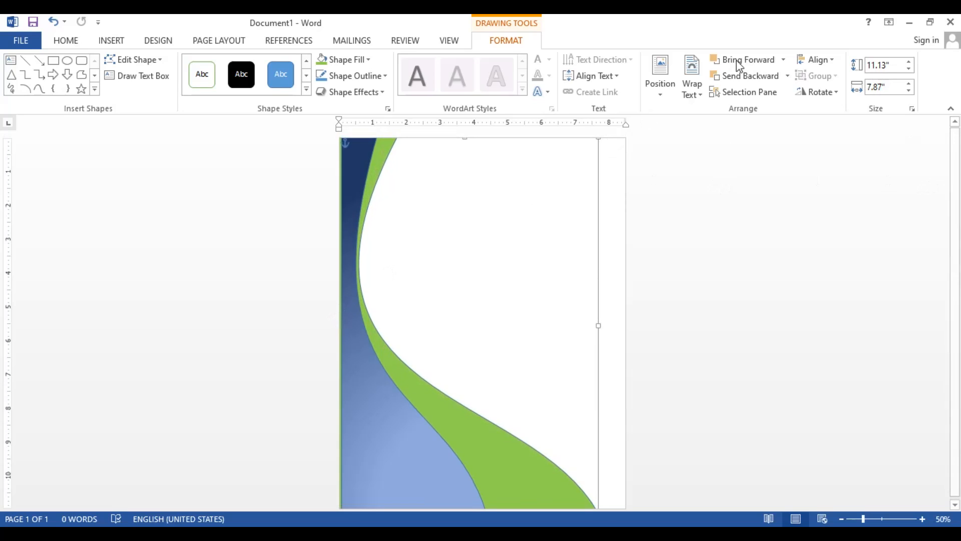
right_click(391, 145)
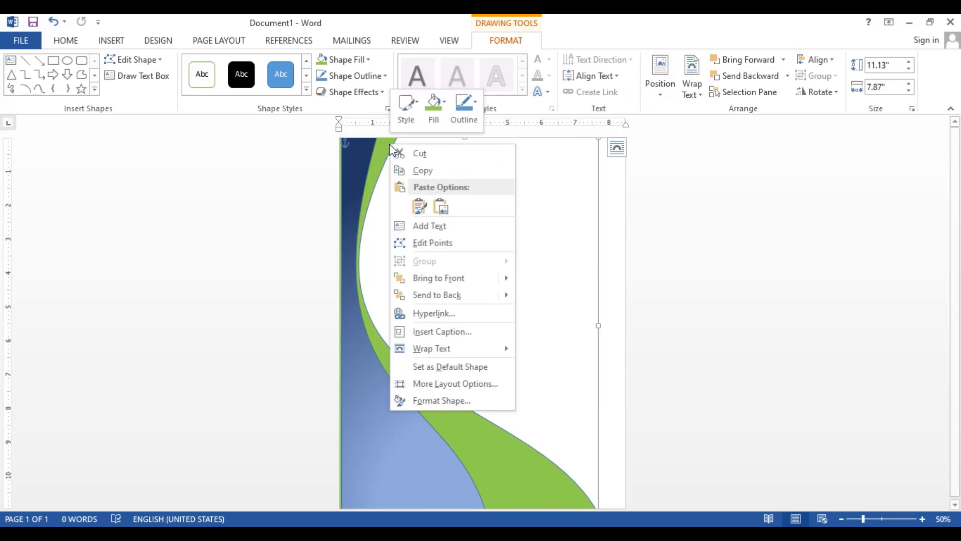
click(438, 243)
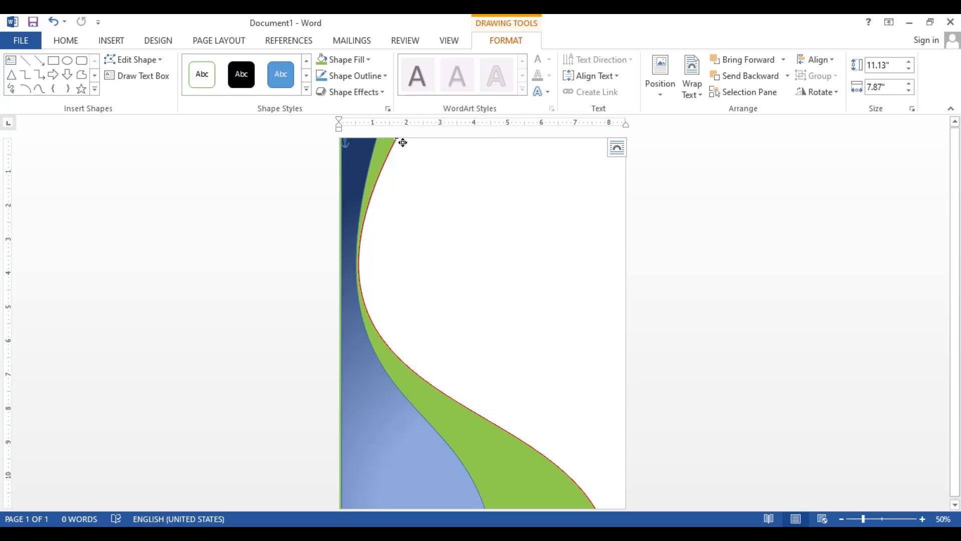
drag(403, 142, 396, 123)
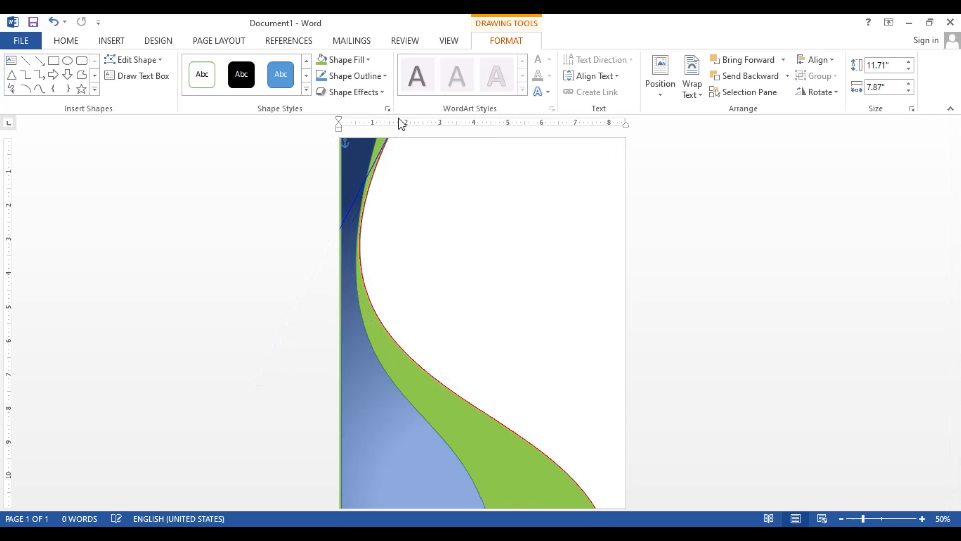
click(403, 245)
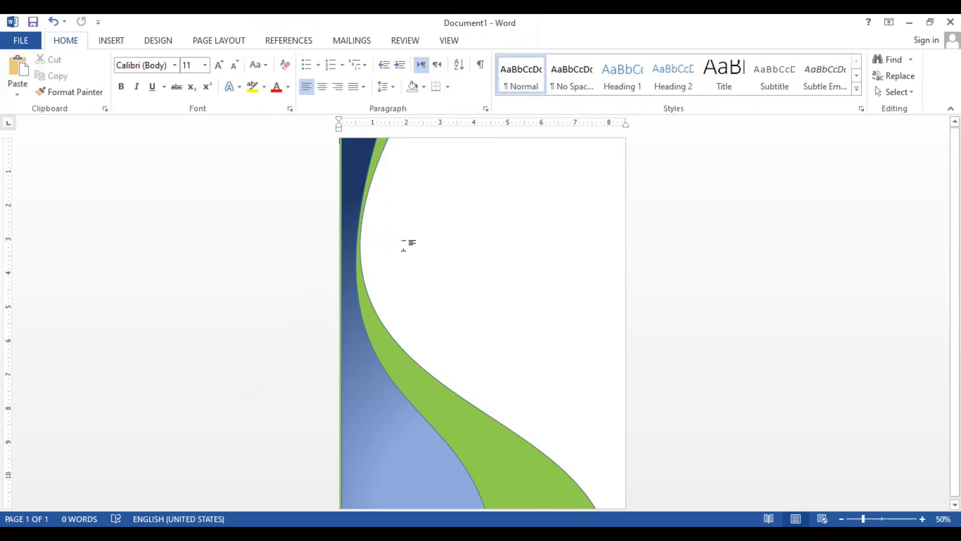
Give the green shape a gradient fill using the gold Bottom Spotlight preset
click(422, 389)
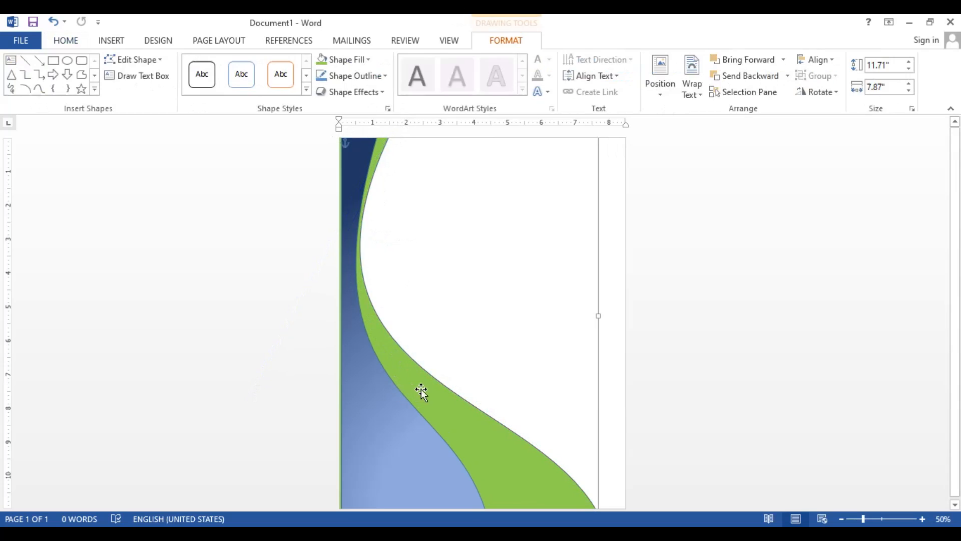
click(381, 452)
click(530, 465)
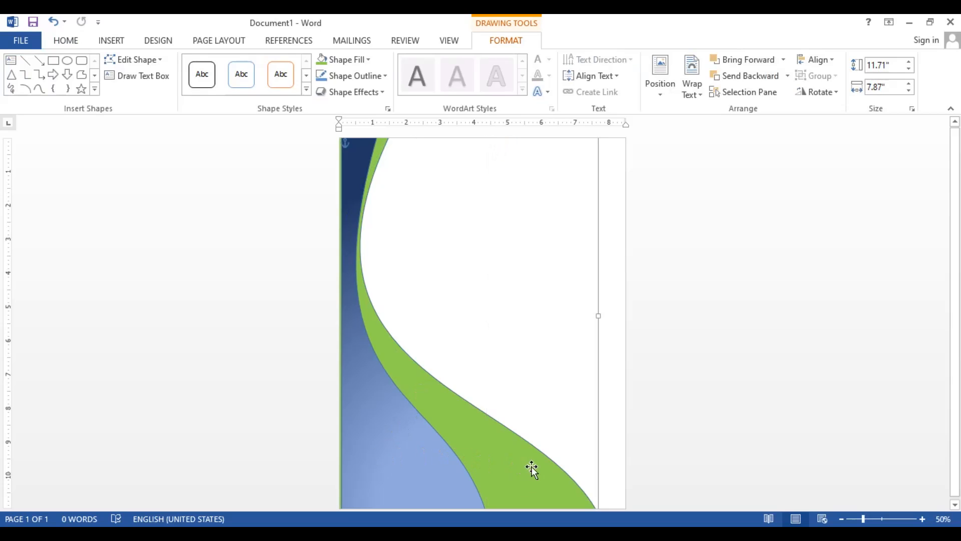
right_click(460, 415)
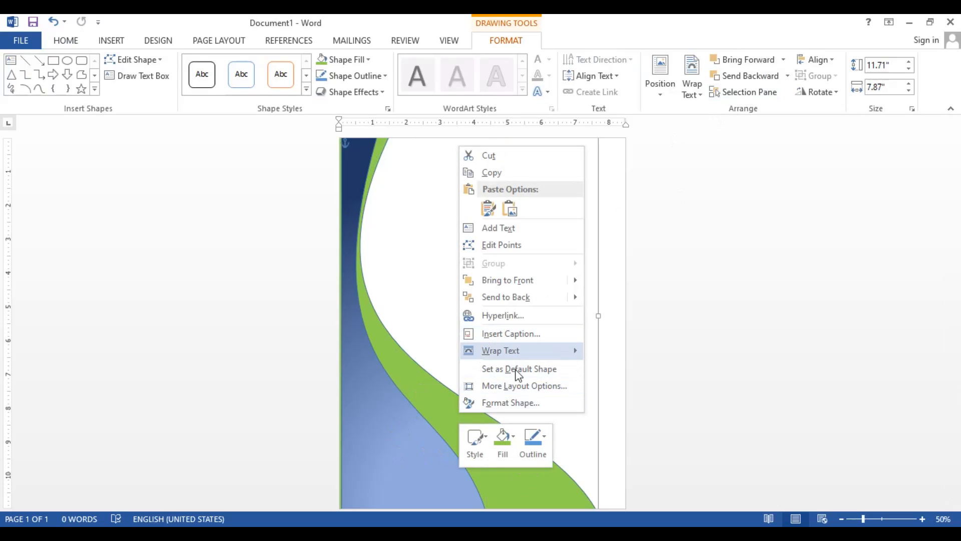
click(503, 402)
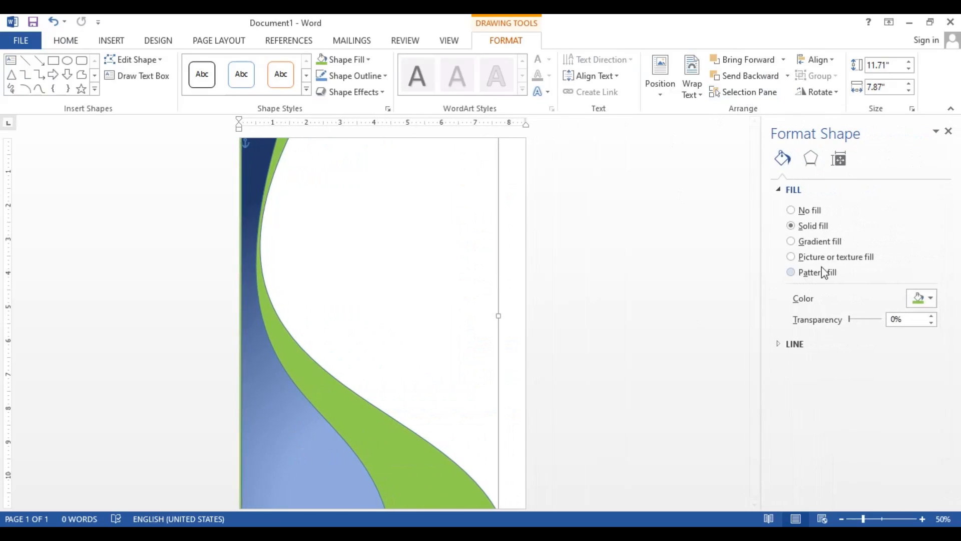
click(807, 241)
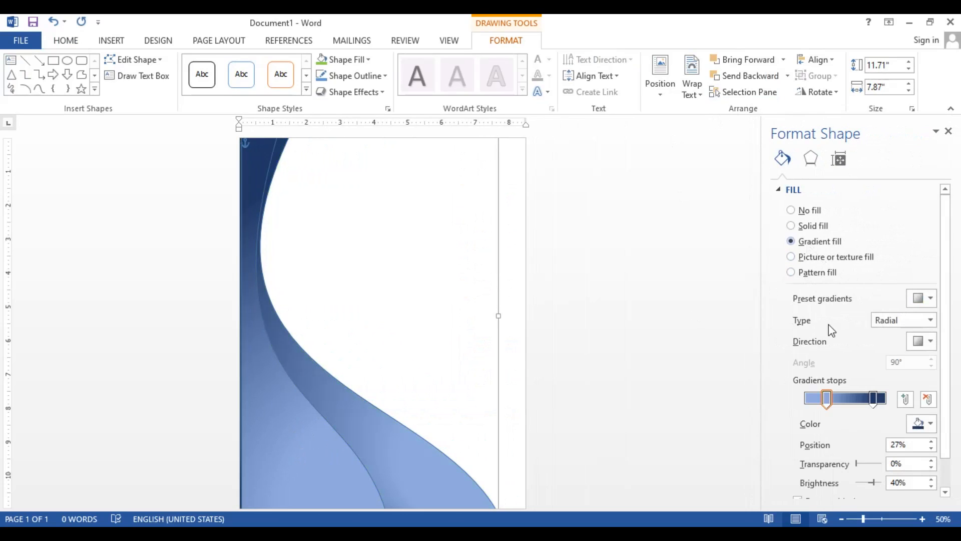
click(924, 300)
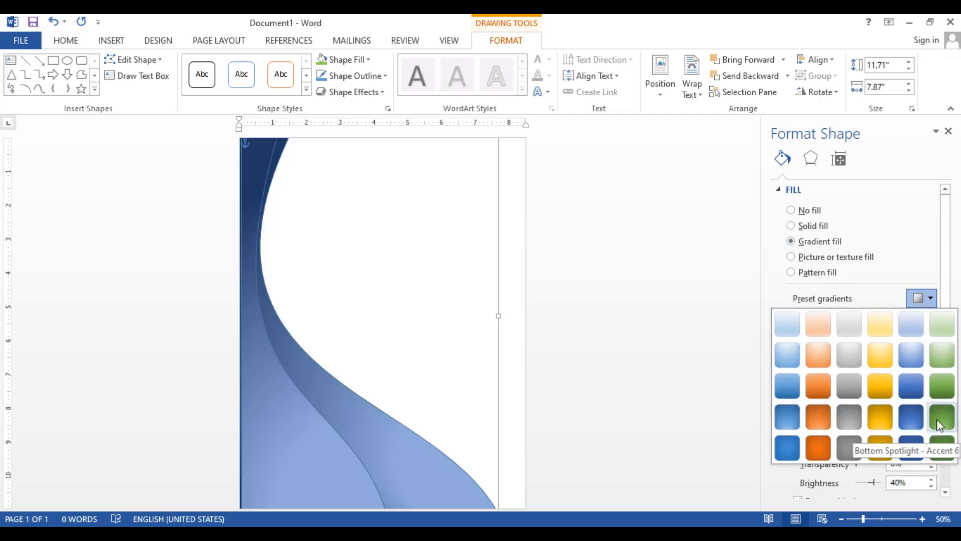
click(876, 422)
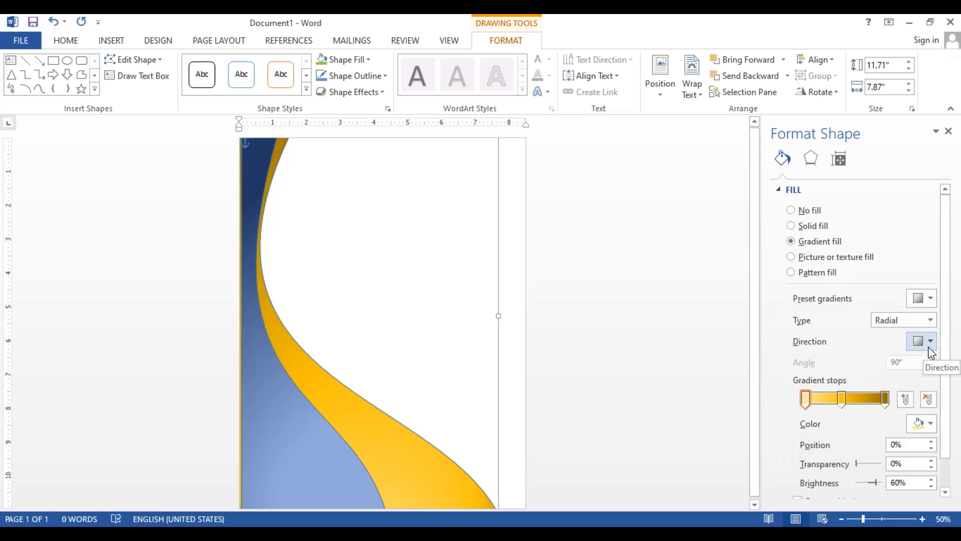
Reduce the gold gradient to two stops by removing the middle one, and color both remaining stops light green
click(927, 424)
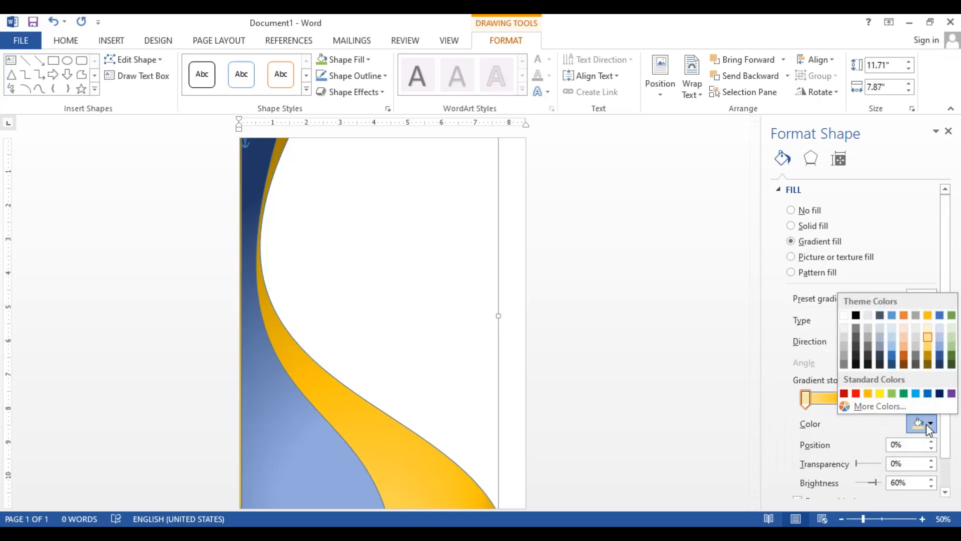
click(894, 393)
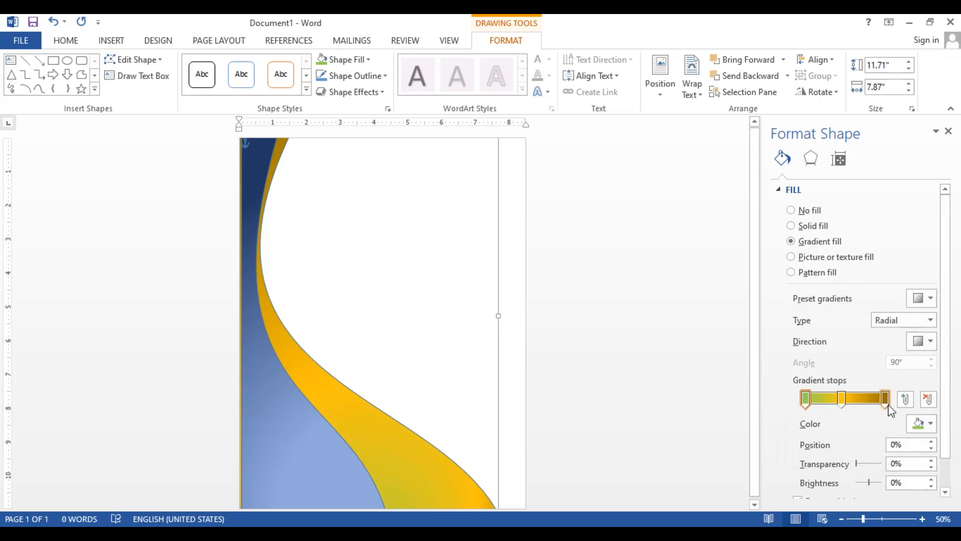
click(842, 398)
click(931, 399)
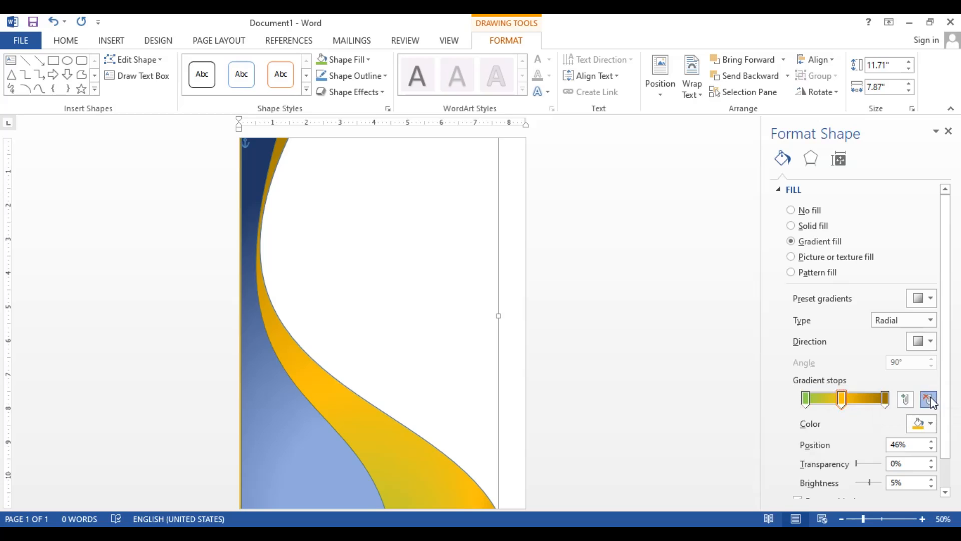
click(885, 398)
click(923, 421)
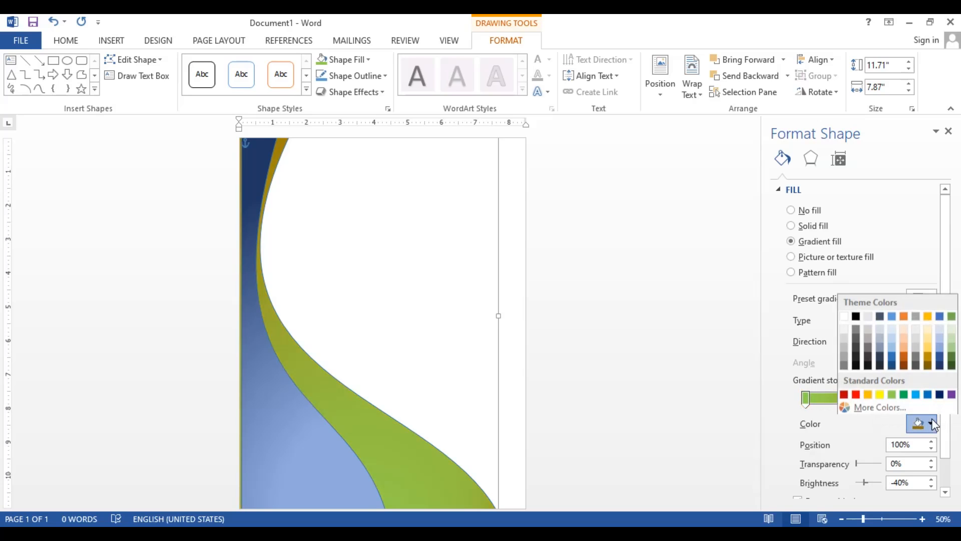
click(892, 393)
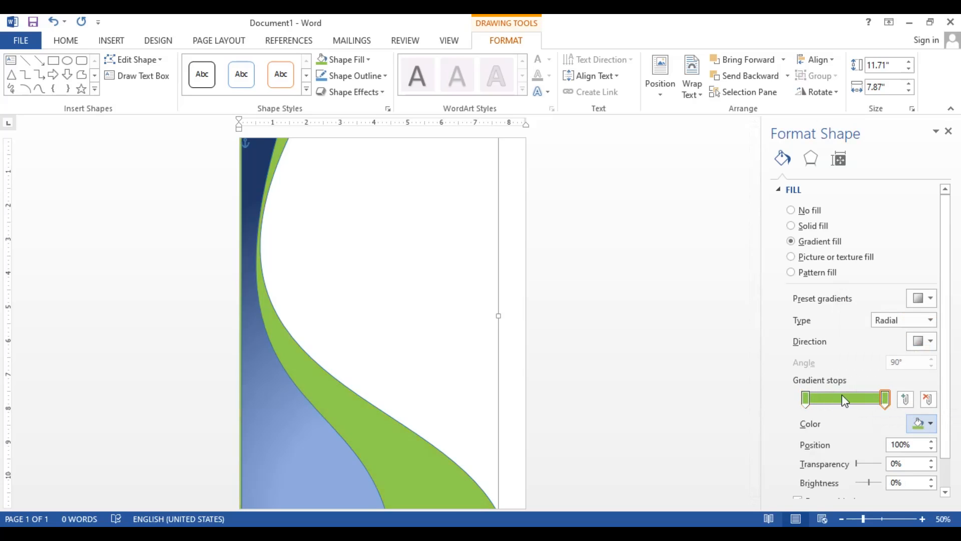
Recolor the first gradient stop with the darker standard green
click(805, 398)
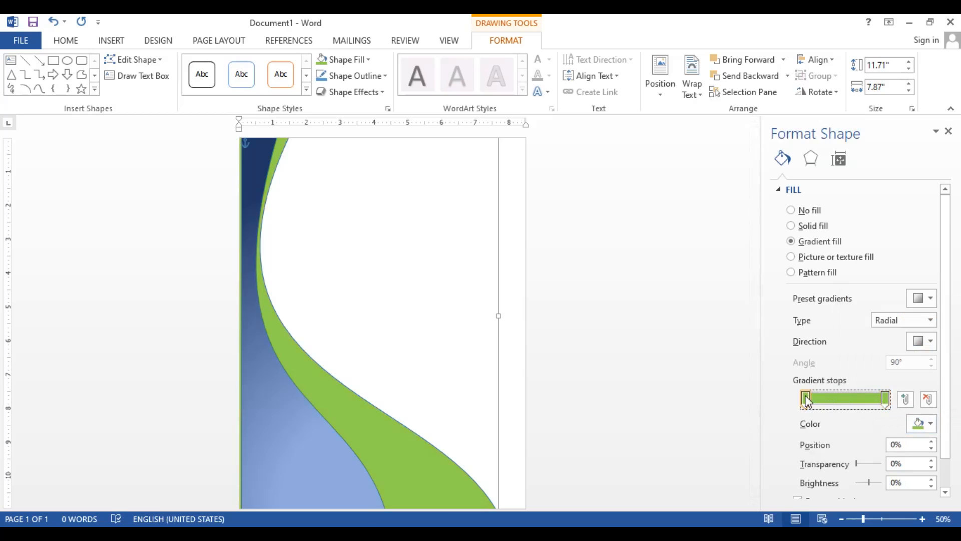
click(921, 423)
click(904, 394)
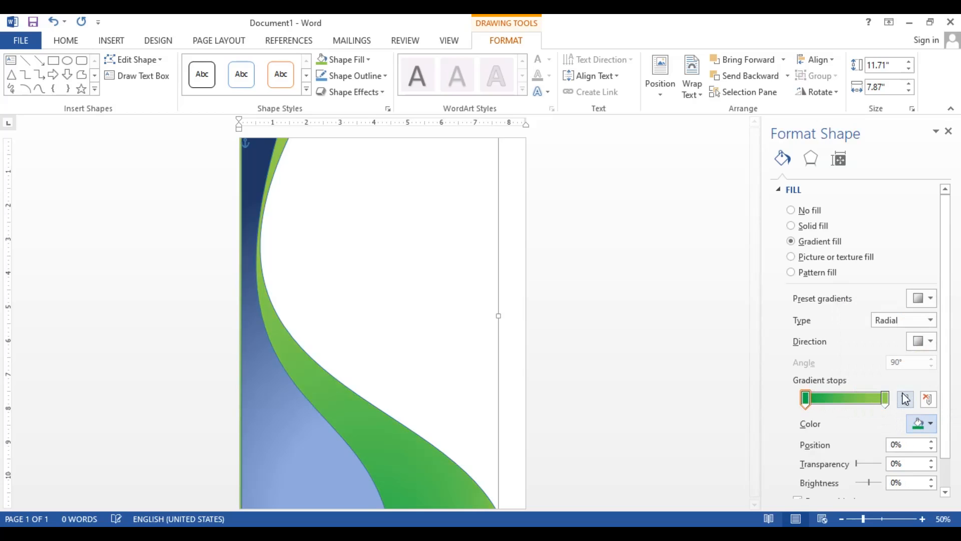
click(885, 399)
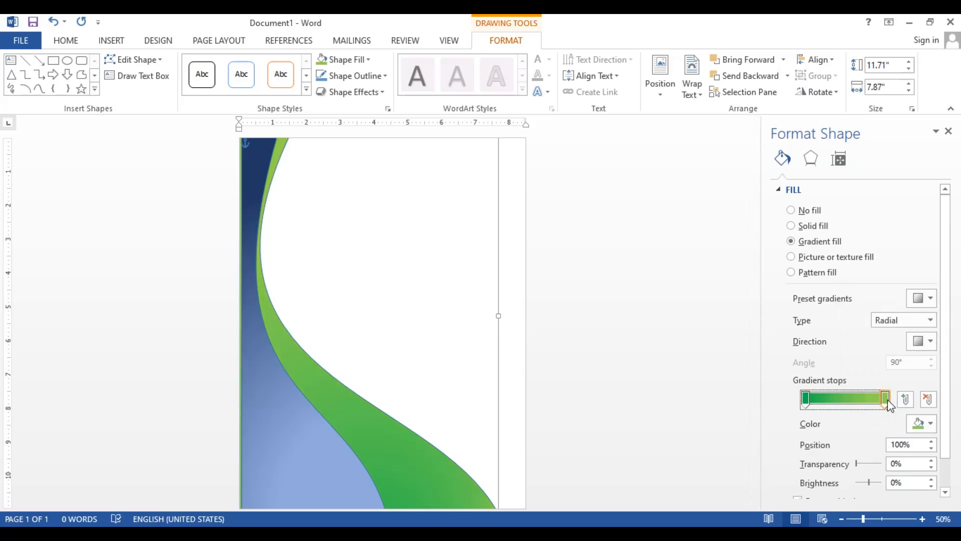
click(929, 424)
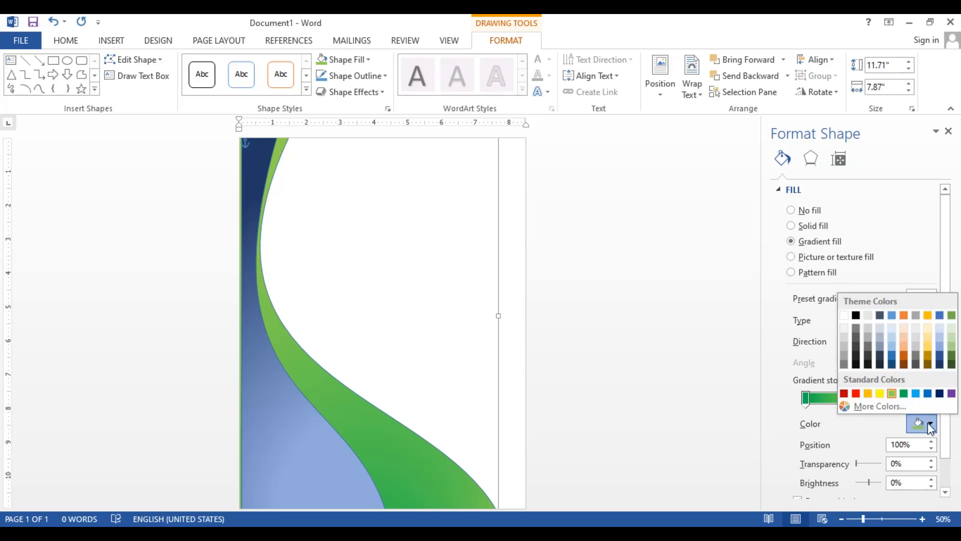
click(928, 425)
mouse_move(885, 399)
mouse_down()
mouse_move(835, 402)
mouse_move(893, 400)
mouse_up()
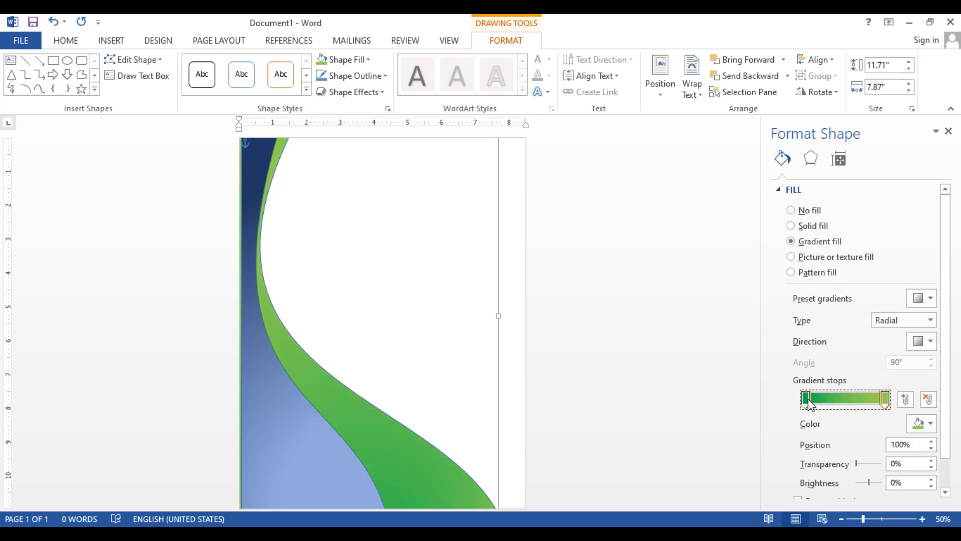
drag(806, 399, 786, 401)
Recolor the last gradient stop of the green shape with a custom muted green of RGB 153, 199, 97
click(884, 395)
click(929, 424)
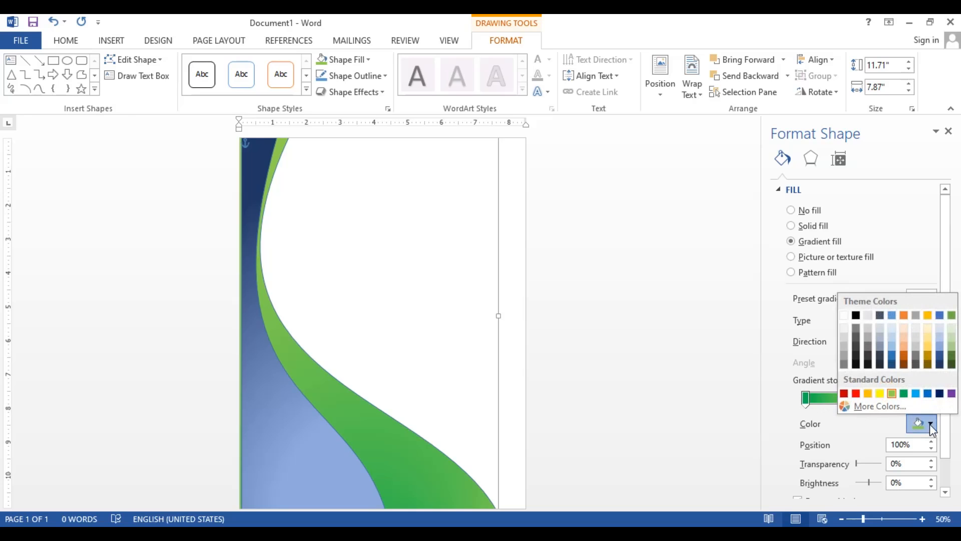
click(876, 410)
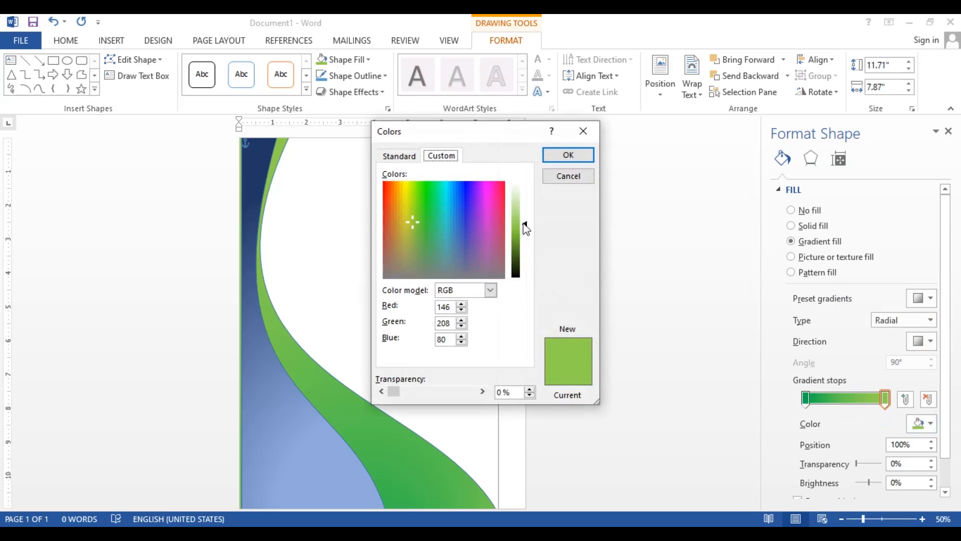
drag(412, 220, 412, 232)
drag(528, 214, 527, 222)
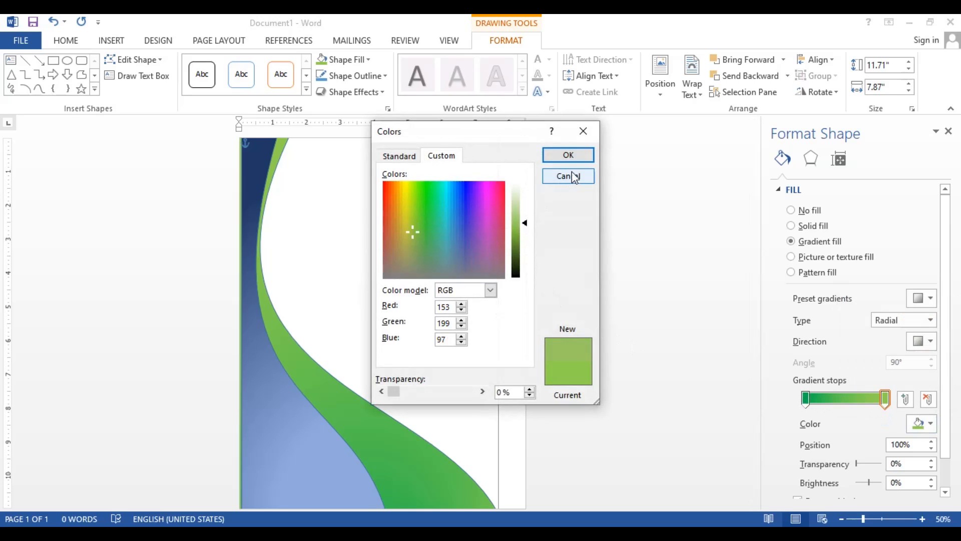
click(575, 157)
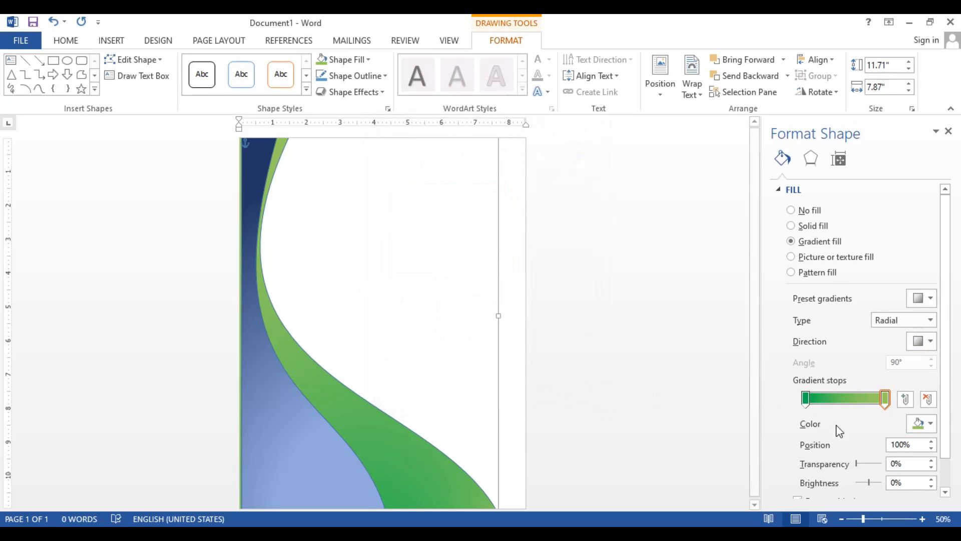
Recolor the green shape's first gradient stop with the standard light green and its last stop with the darker standard green
mouse_move(883, 398)
mouse_down()
mouse_move(858, 401)
mouse_move(882, 400)
mouse_up()
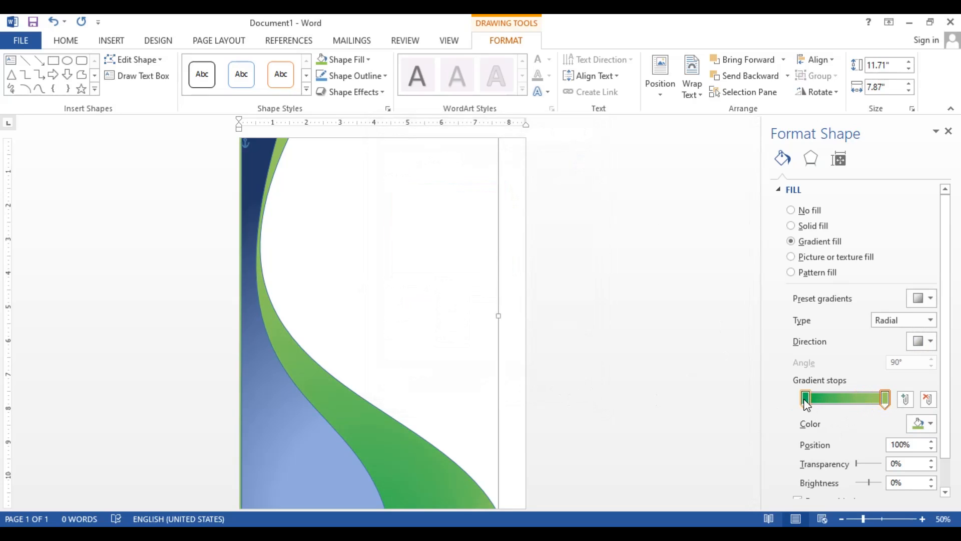
mouse_move(805, 400)
mouse_down()
mouse_move(842, 398)
mouse_move(805, 401)
mouse_up()
click(919, 423)
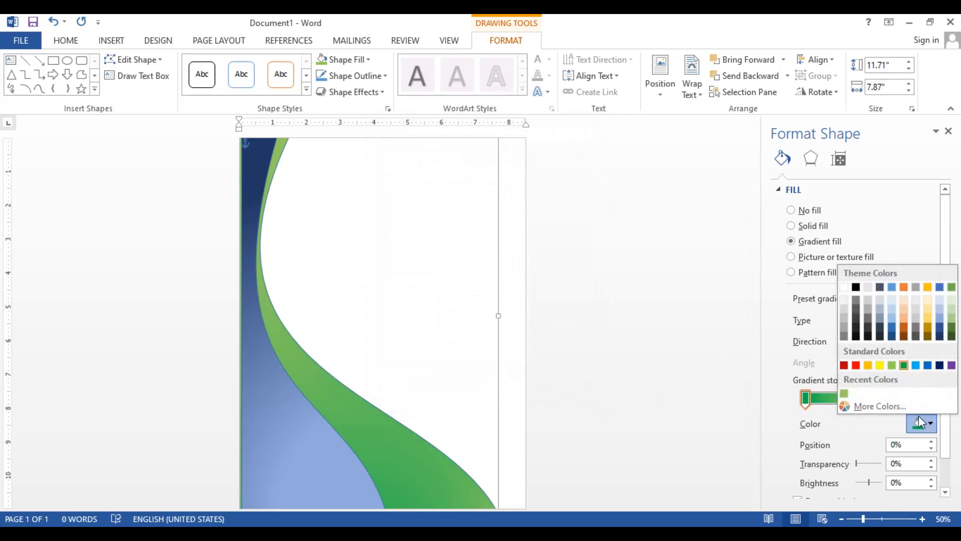
click(892, 365)
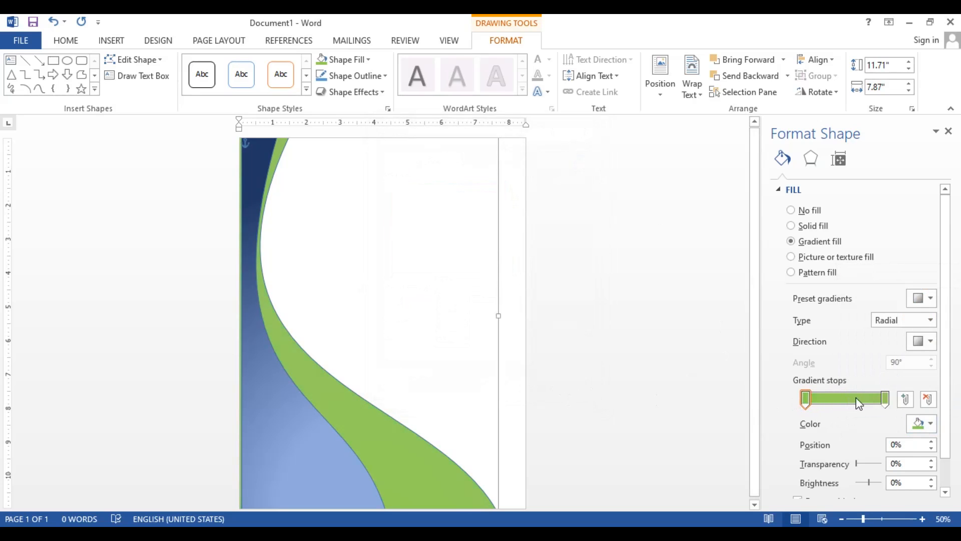
click(884, 399)
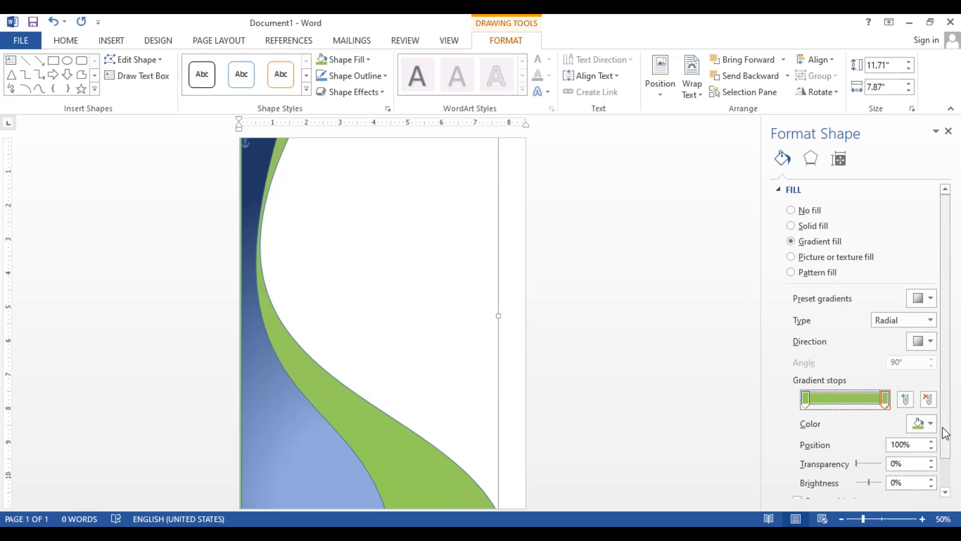
click(923, 425)
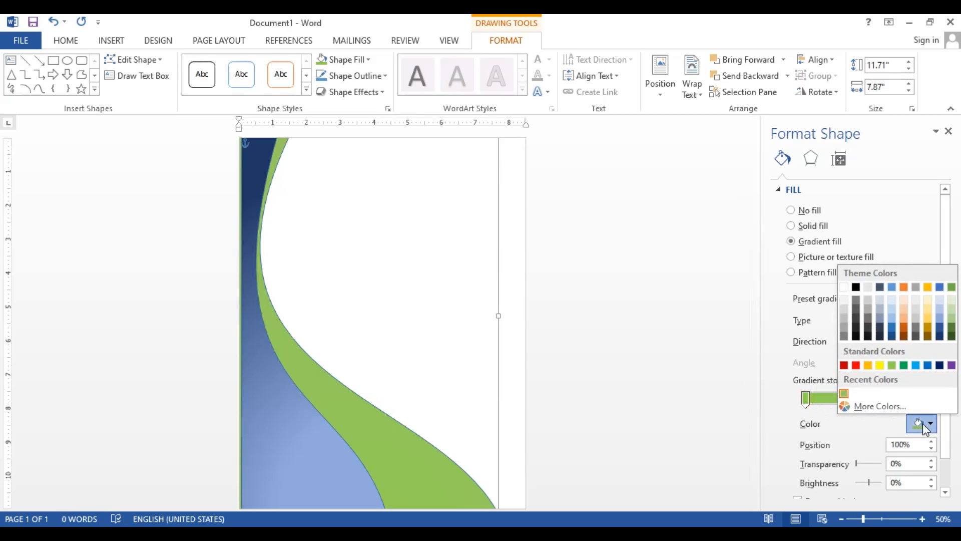
click(903, 366)
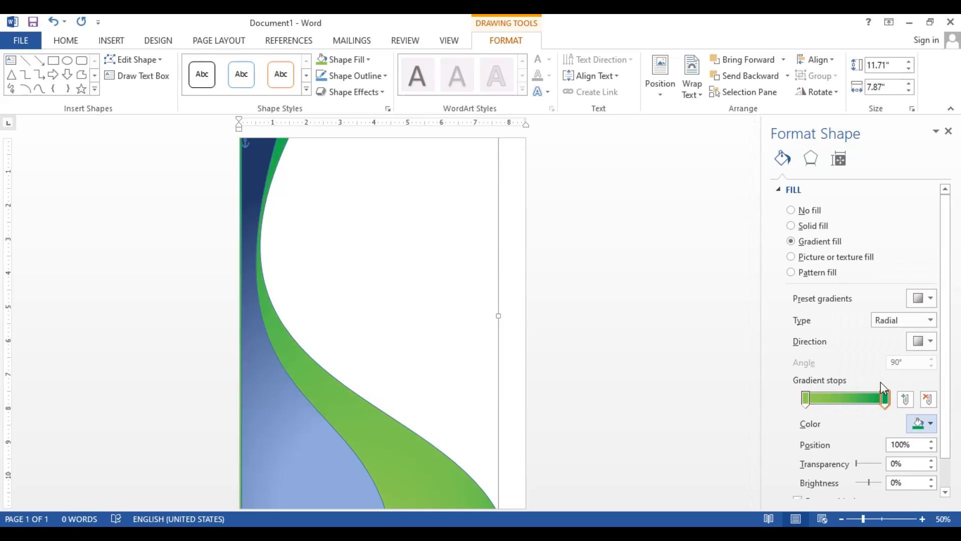
Give the light green stop 6% transparency and -21% brightness, and move both stops inward, placing the dark green one at 90%
drag(883, 399, 884, 401)
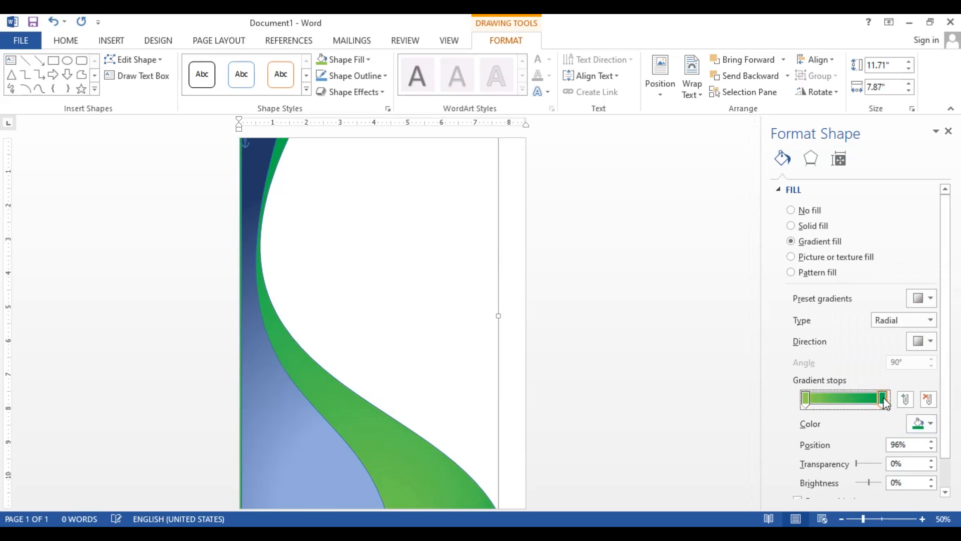
drag(806, 399, 833, 401)
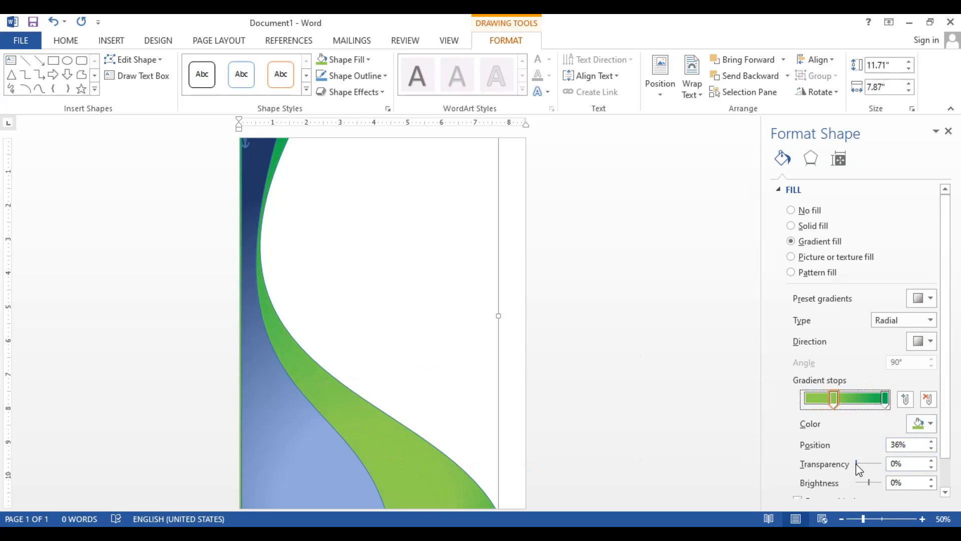
drag(856, 462, 867, 483)
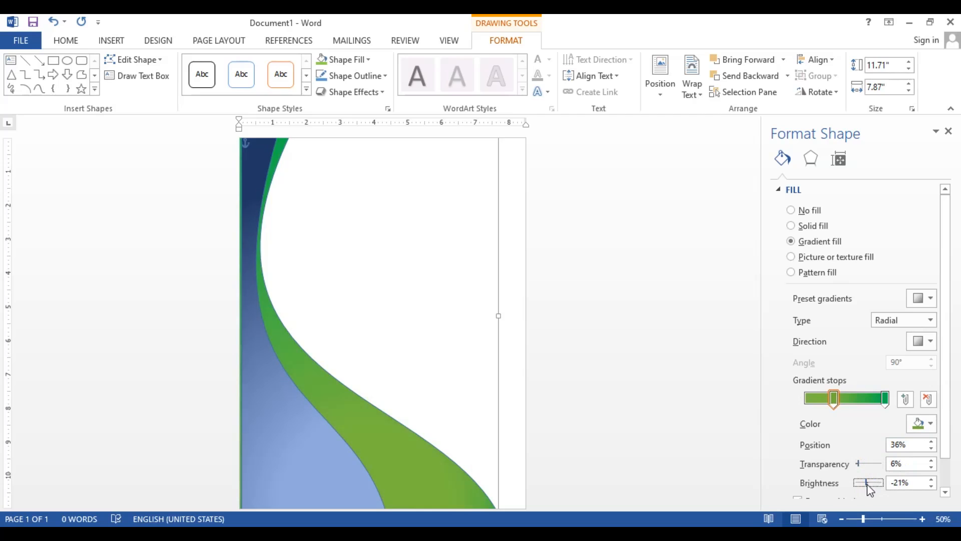
drag(834, 400, 880, 402)
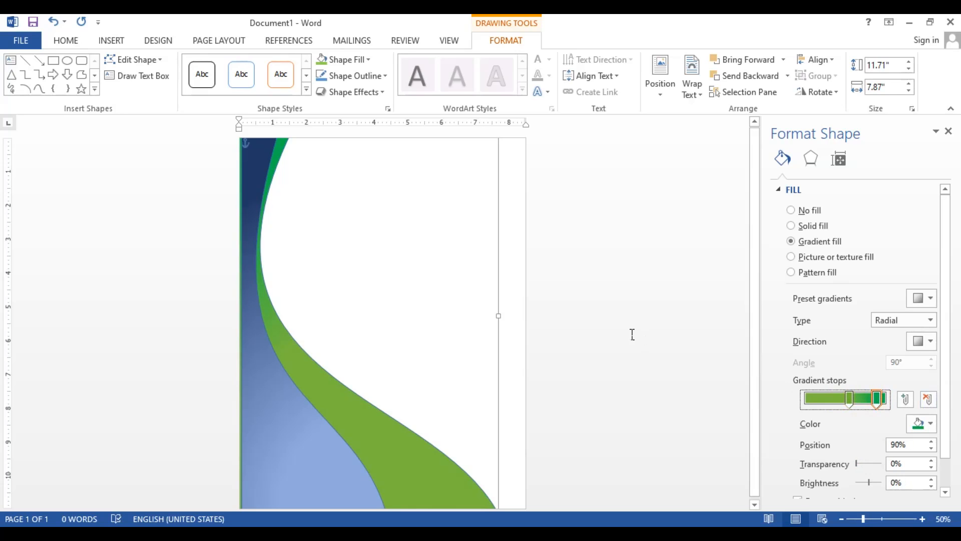
click(948, 132)
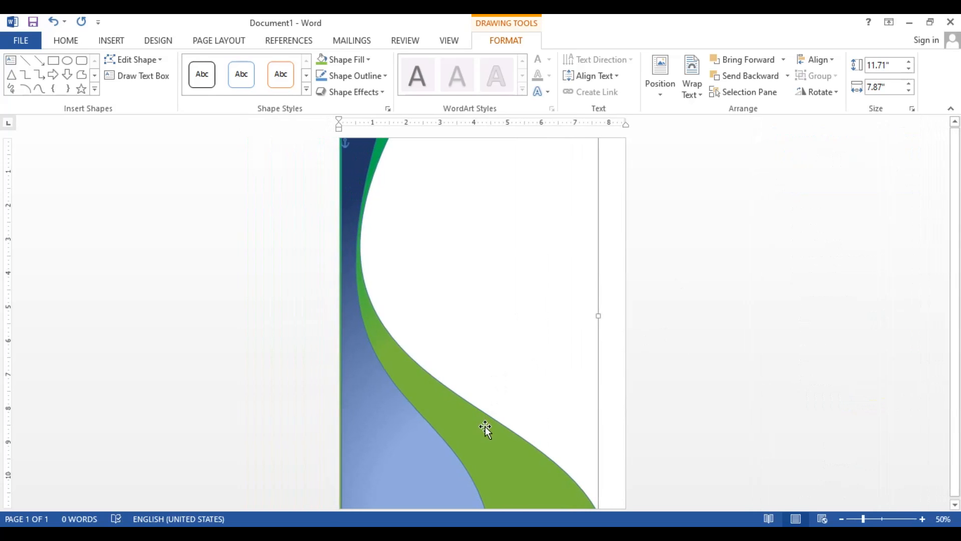
Duplicate the green curved shape and move the copy to the right half of the page
right_click(480, 422)
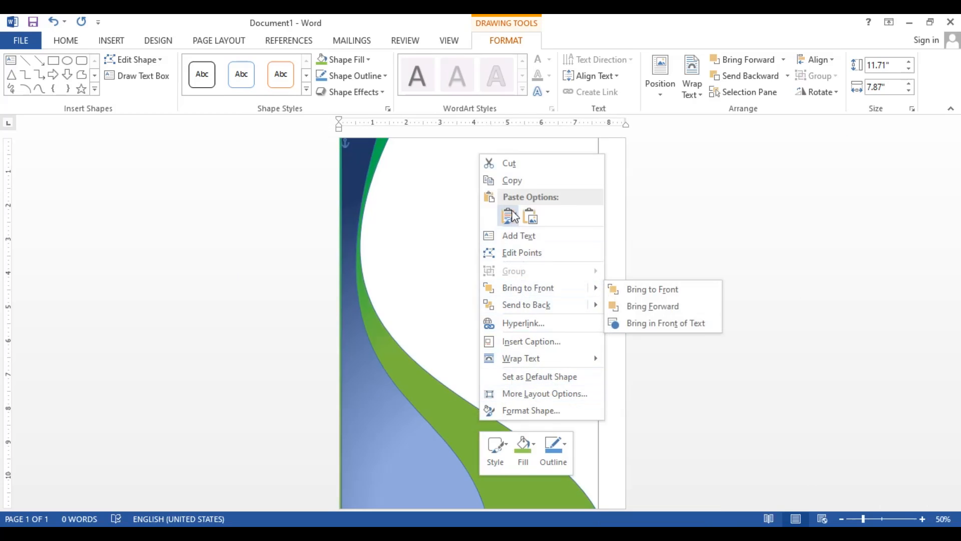
click(513, 182)
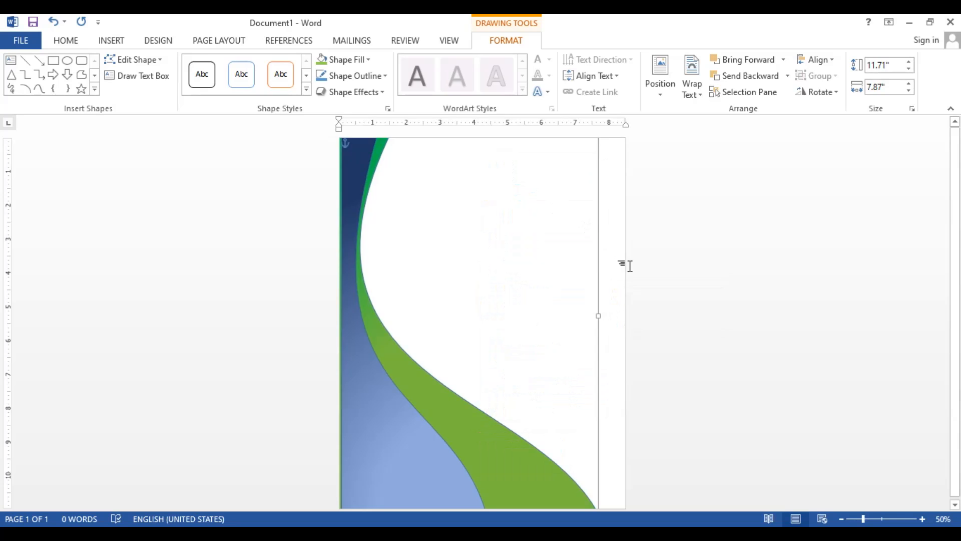
click(615, 261)
right_click(615, 259)
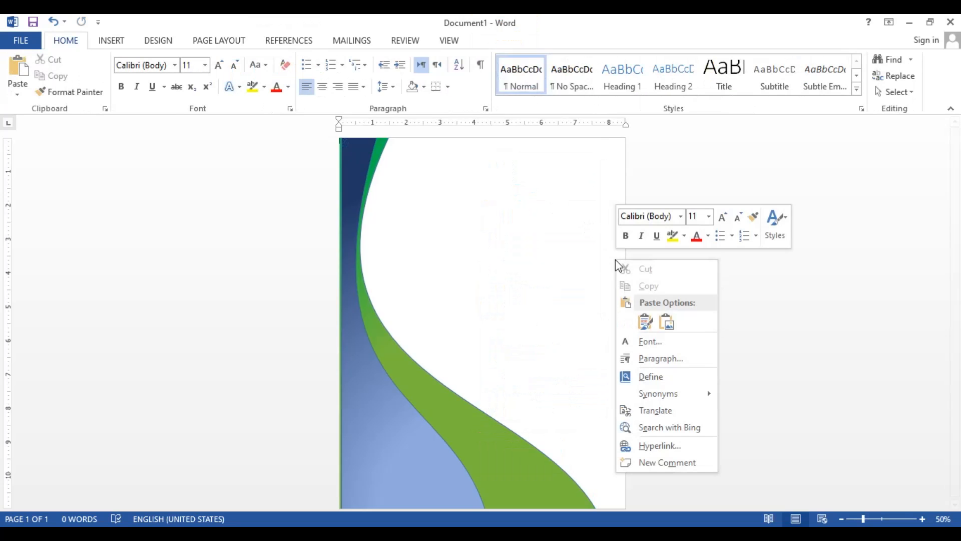
click(646, 321)
drag(406, 437, 516, 381)
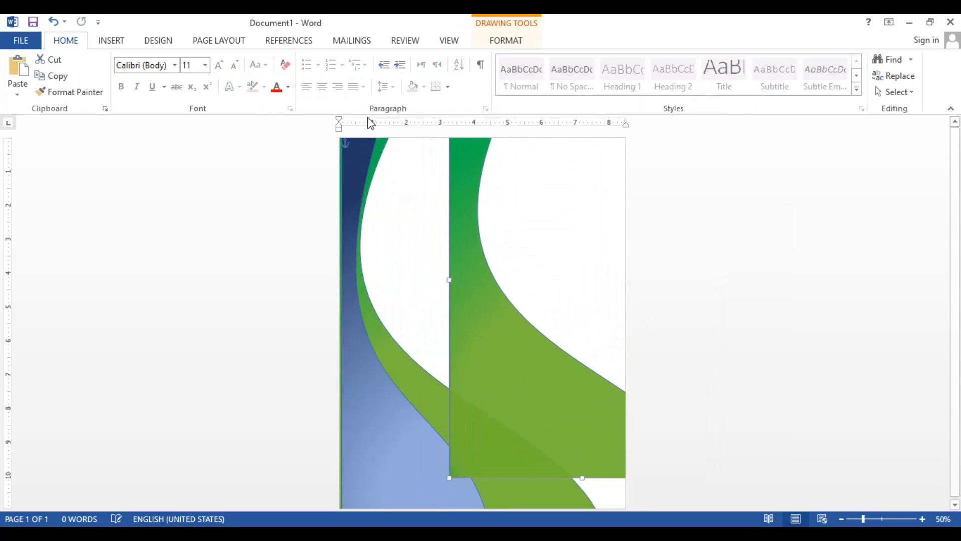
Fill the copied curved shape with a solid light gold
double_click(458, 221)
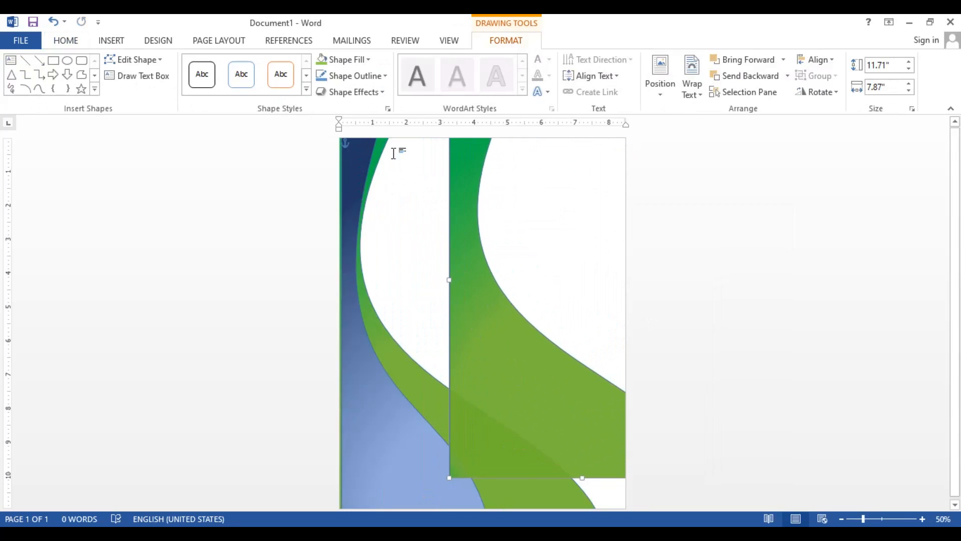
click(356, 59)
click(406, 115)
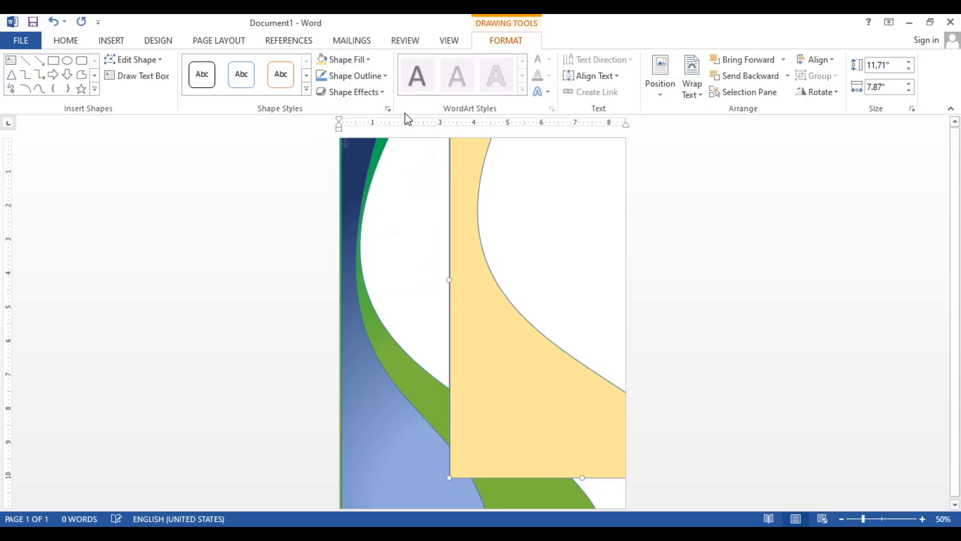
Lower the light gold shape on the page and send it to the back, behind the green and blue shapes
drag(501, 313, 504, 369)
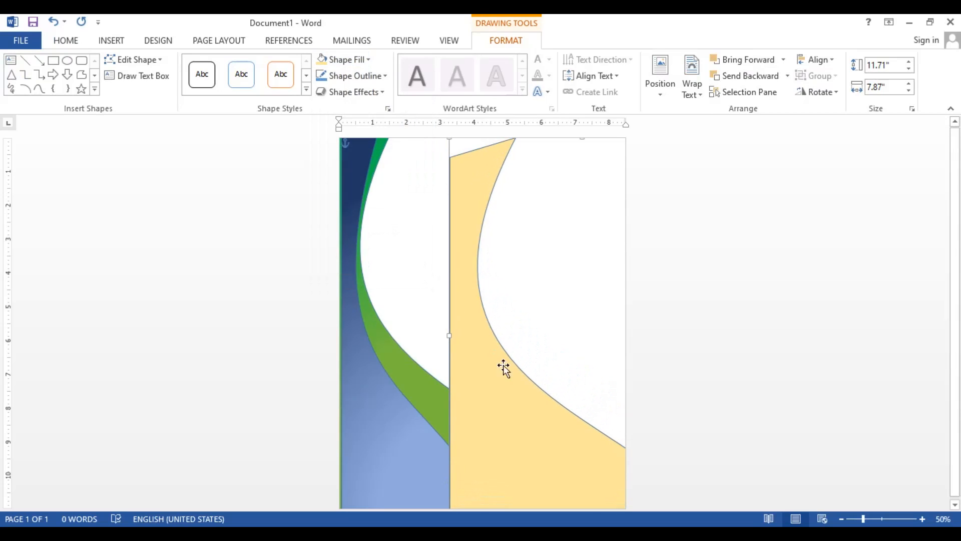
click(788, 78)
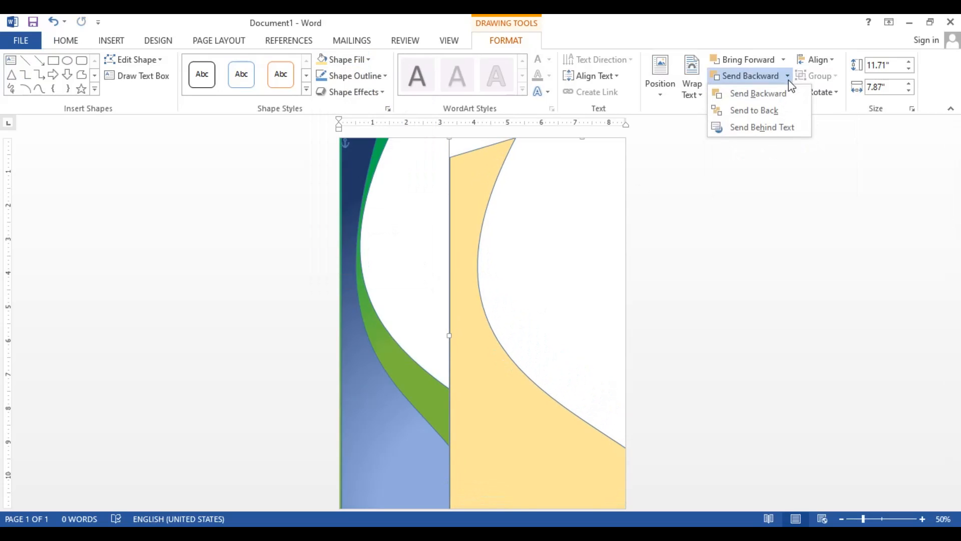
click(770, 109)
Place the light gold shape as a band beside the green curve and enlarge it to about 12.56" high by 9.83" wide
drag(459, 283, 366, 234)
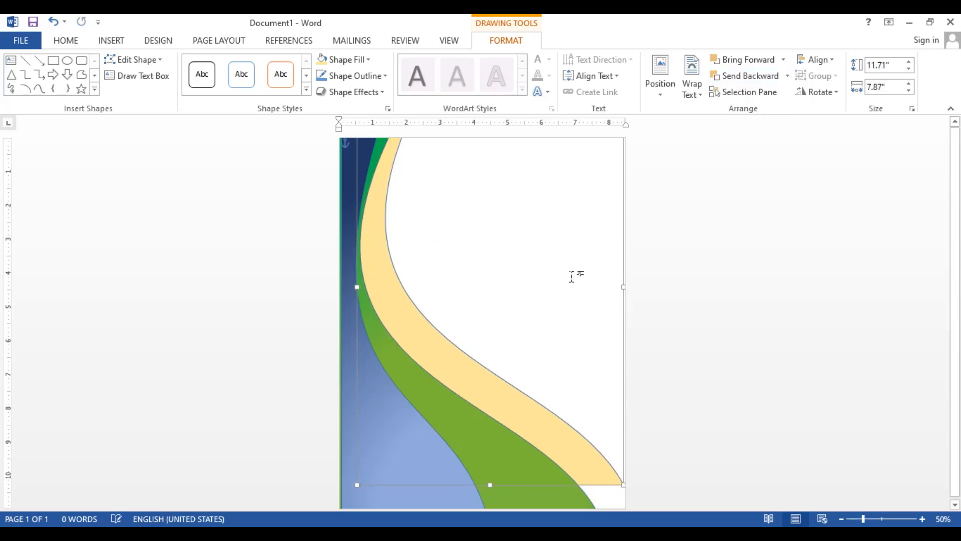
drag(631, 291, 706, 291)
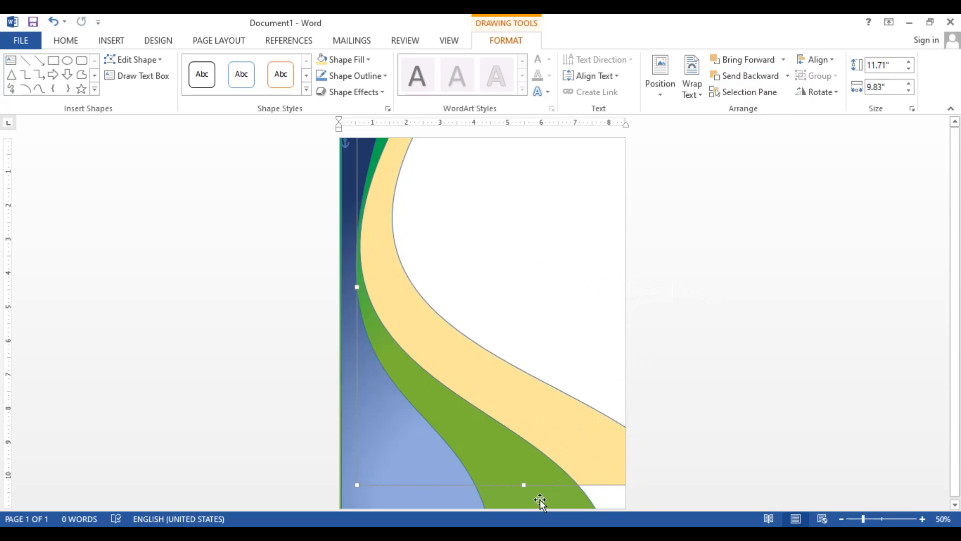
drag(526, 484, 543, 535)
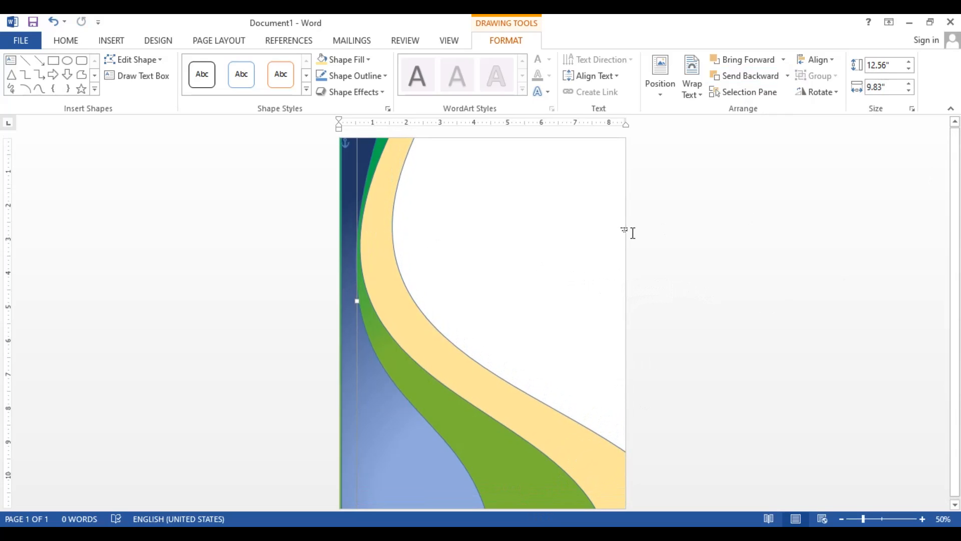
Widen the light gold shape to about 11.81" and reposition it with its straight edge hidden behind the green and blue curves
drag(368, 207, 444, 273)
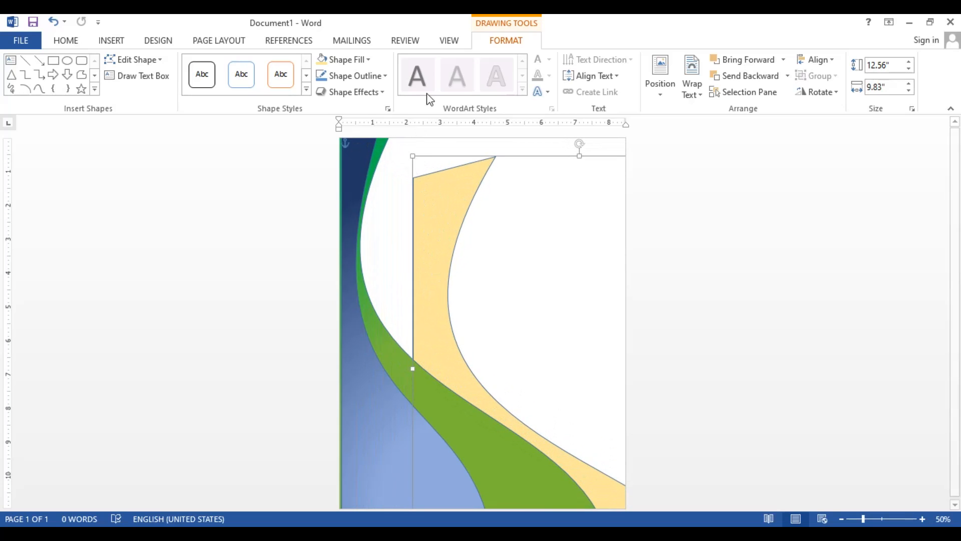
drag(460, 204, 473, 159)
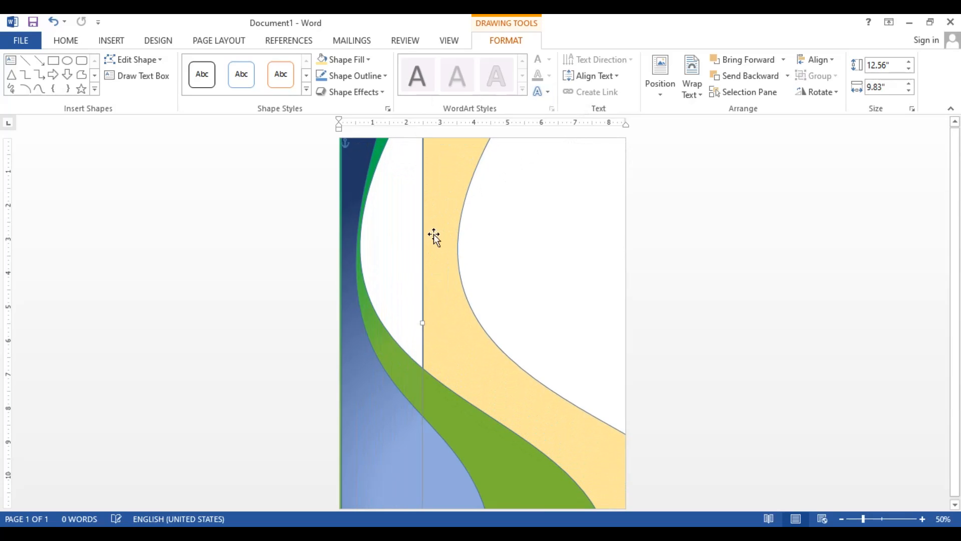
drag(434, 334, 368, 324)
drag(368, 252, 407, 260)
drag(504, 404, 483, 386)
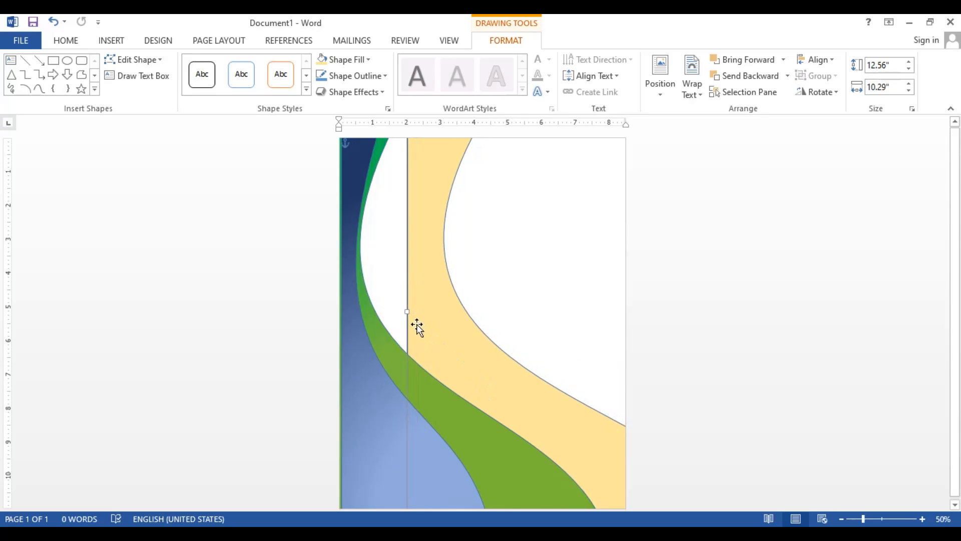
drag(414, 313, 367, 290)
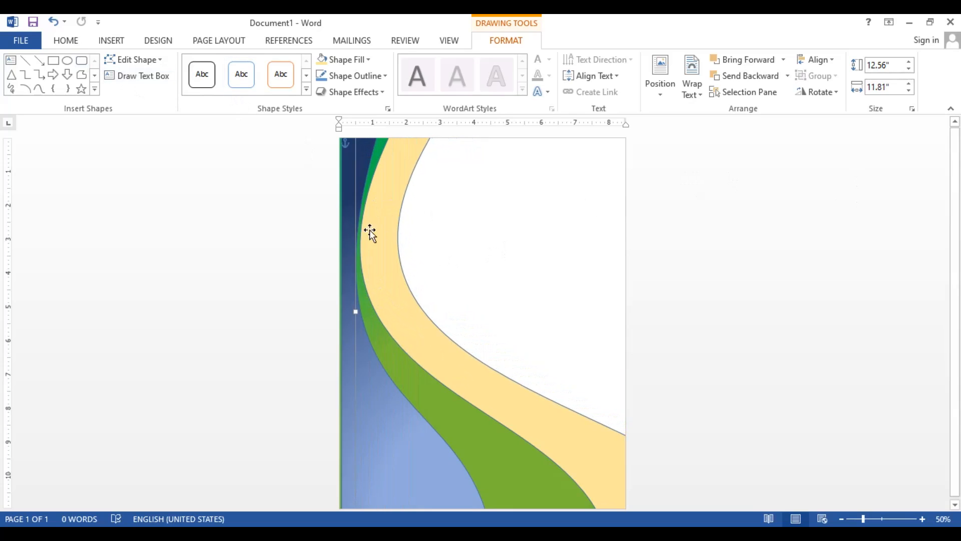
Edit the light gold shape's points and reshape its outer curve, moving the curve's middle point and shifting the edge's upper part slightly outward
right_click(396, 240)
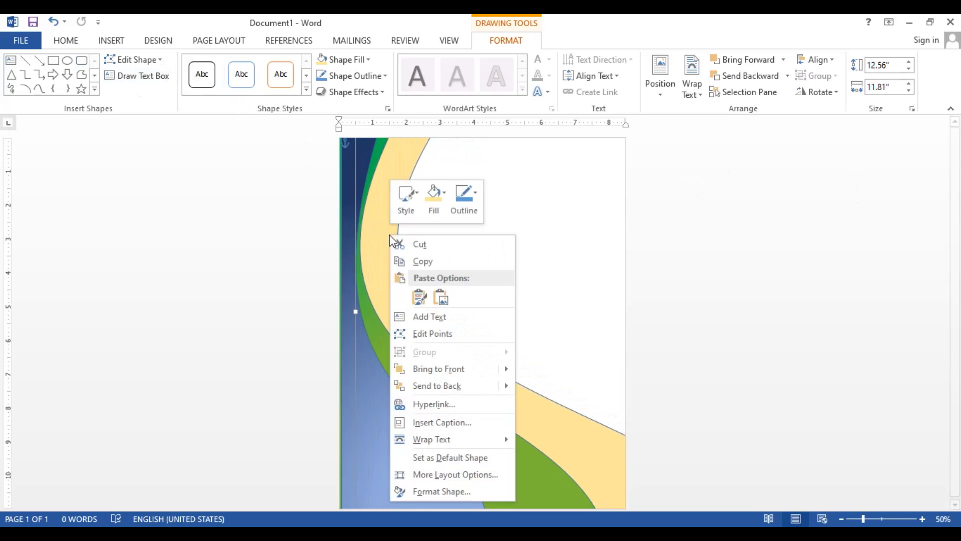
click(442, 332)
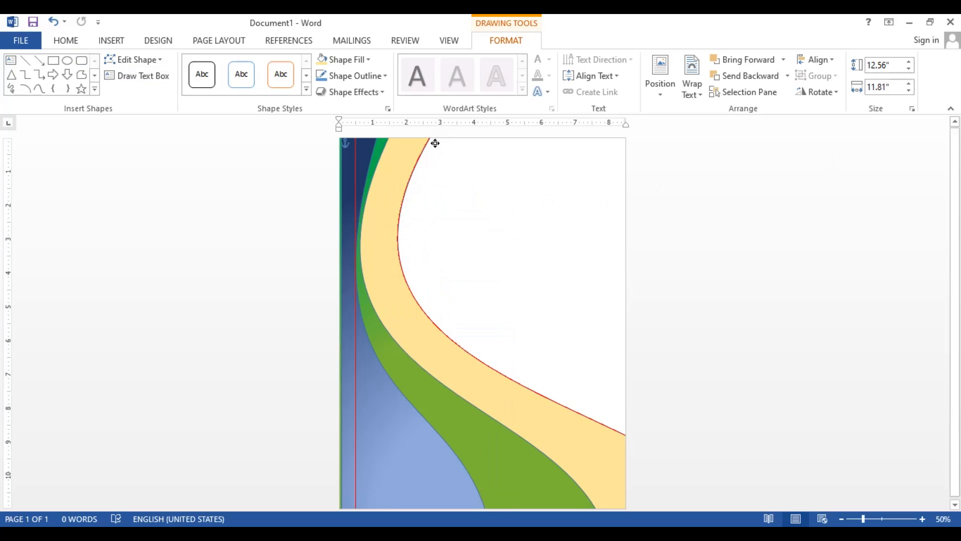
drag(435, 143, 394, 144)
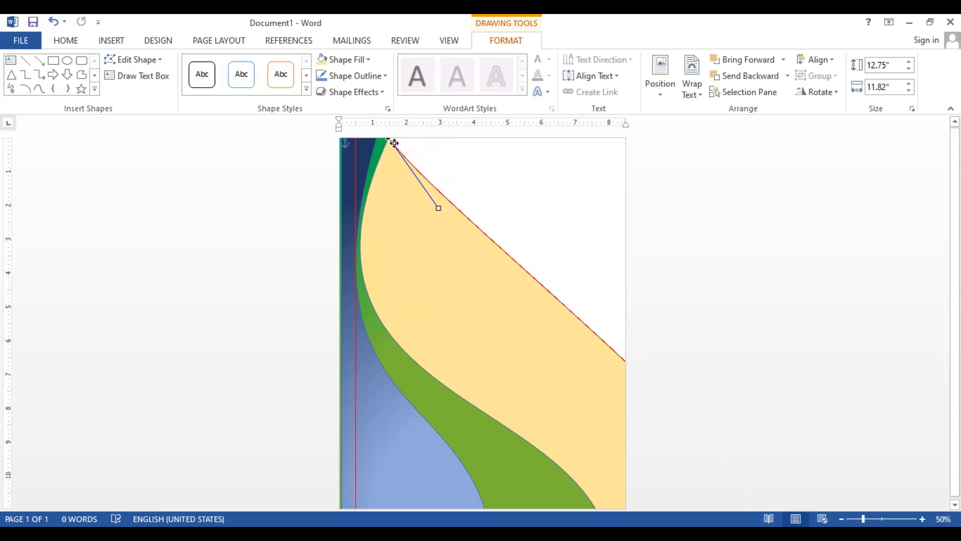
key(ctrl+z)
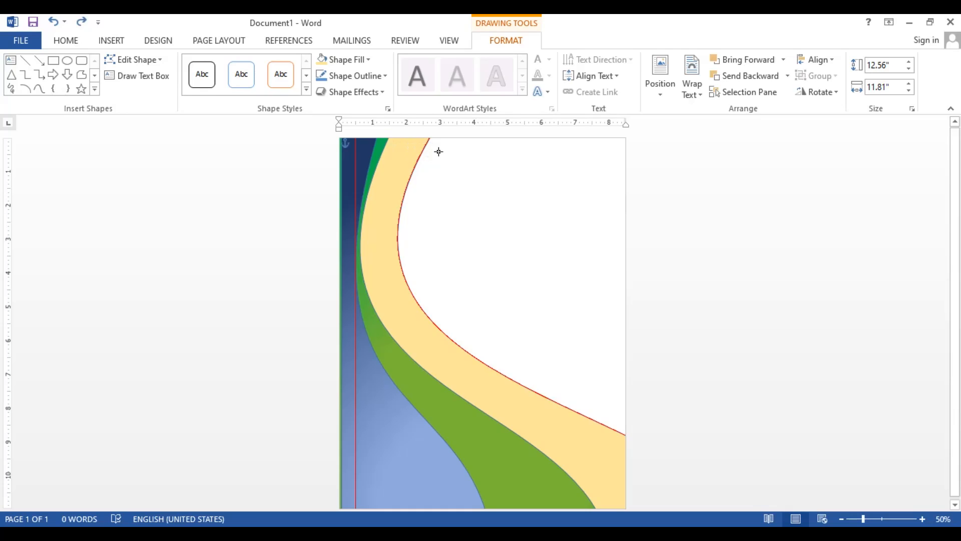
drag(433, 146, 421, 304)
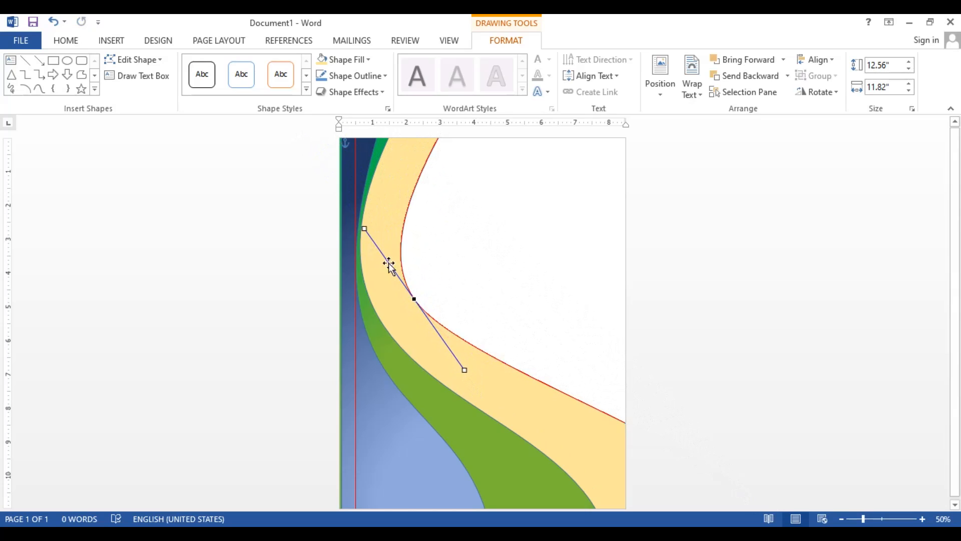
Try to narrow the upper part of the light gold band by stretching the middle point's upper handle toward the page top
drag(364, 228, 323, 95)
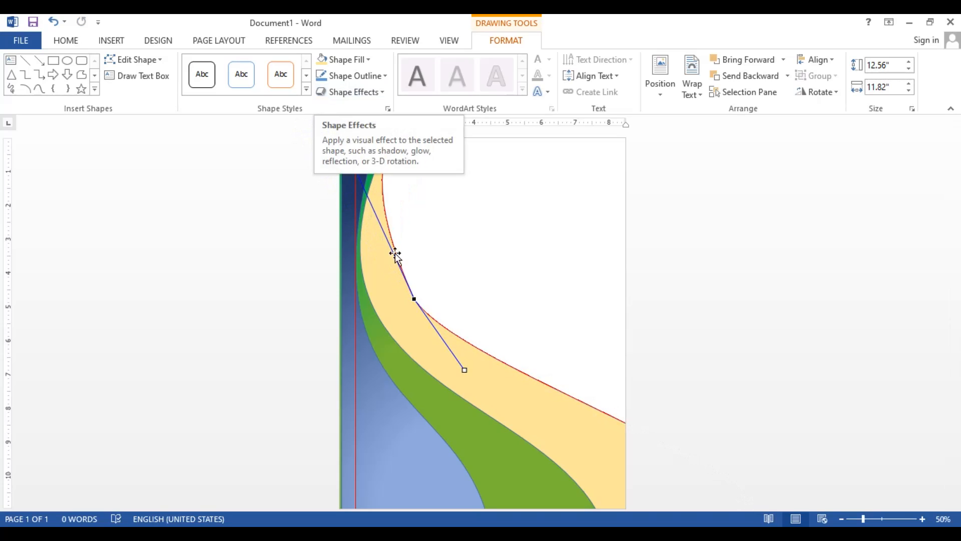
click(502, 276)
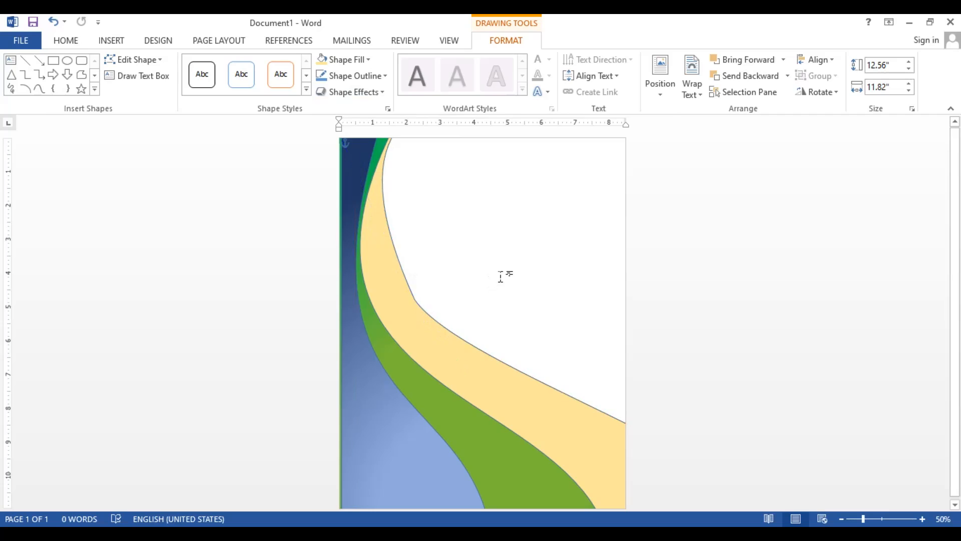
click(483, 375)
key(ctrl+z)
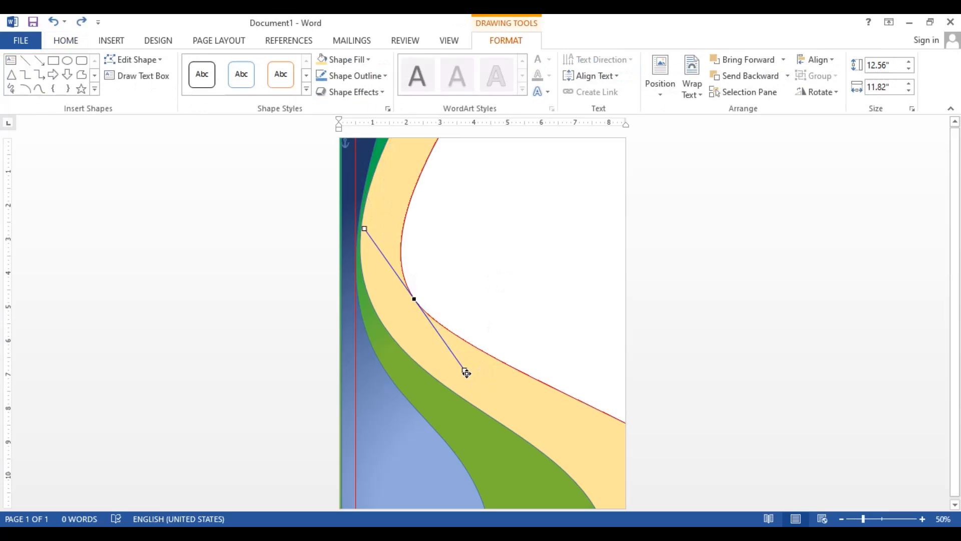
Extend the middle point's lower handle downward to smooth the lower part of the light gold shape's outer curve
mouse_move(471, 376)
mouse_down()
mouse_move(483, 375)
mouse_move(470, 388)
mouse_move(491, 434)
mouse_move(489, 423)
mouse_up()
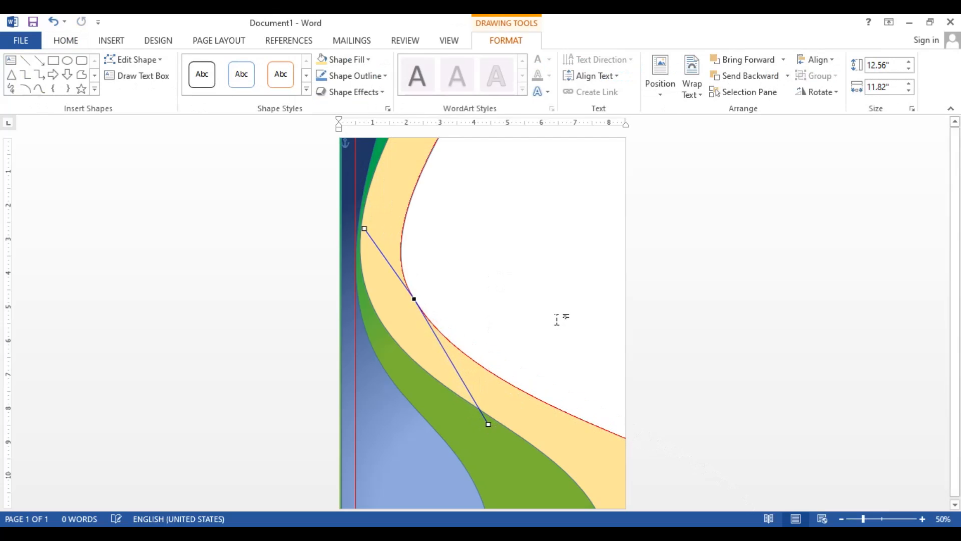
click(557, 319)
Remove the outlines from the light gold, green and dark blue curved shapes
click(437, 348)
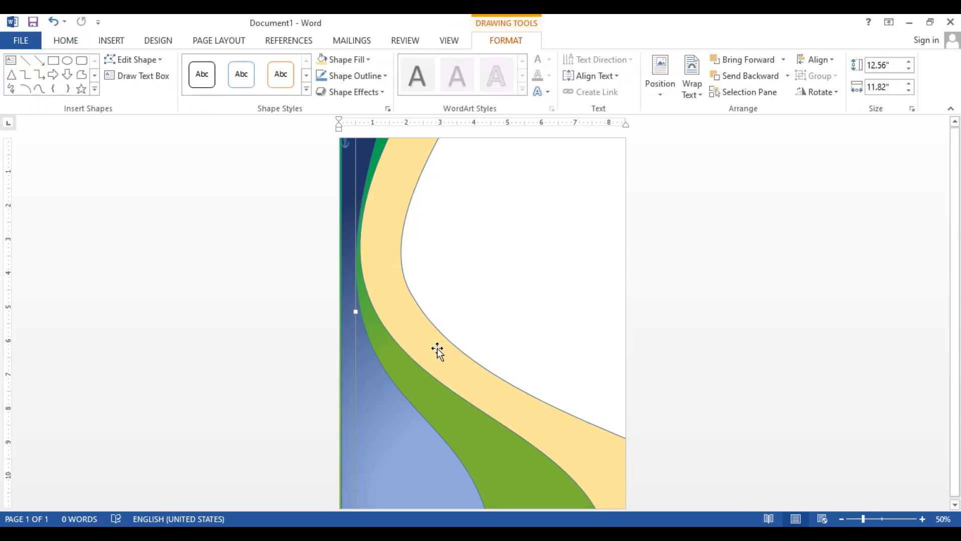
click(374, 76)
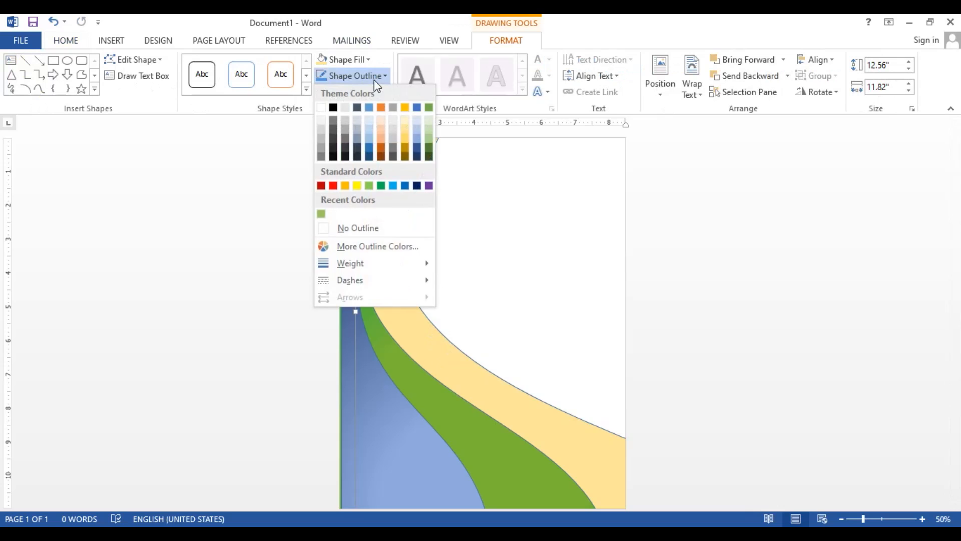
click(333, 227)
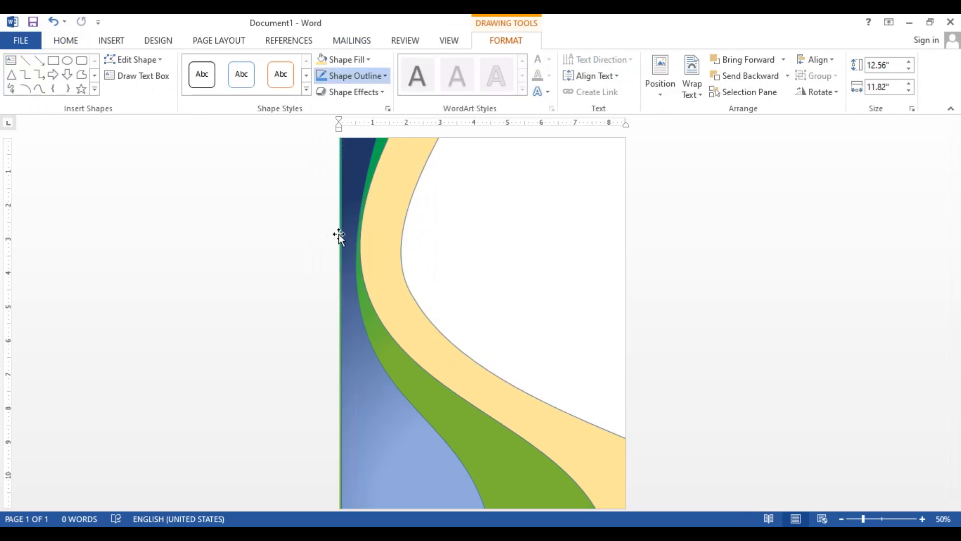
click(391, 343)
click(328, 75)
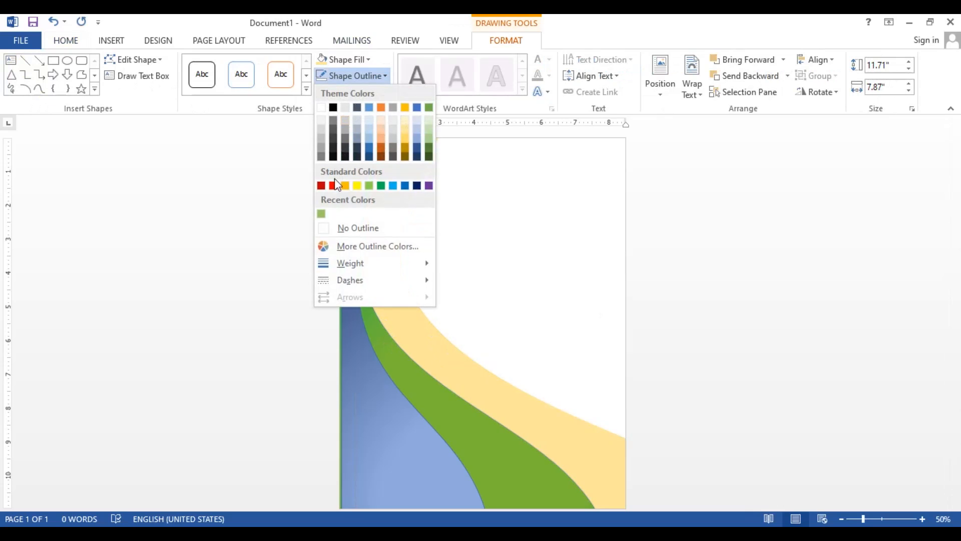
click(342, 224)
click(369, 408)
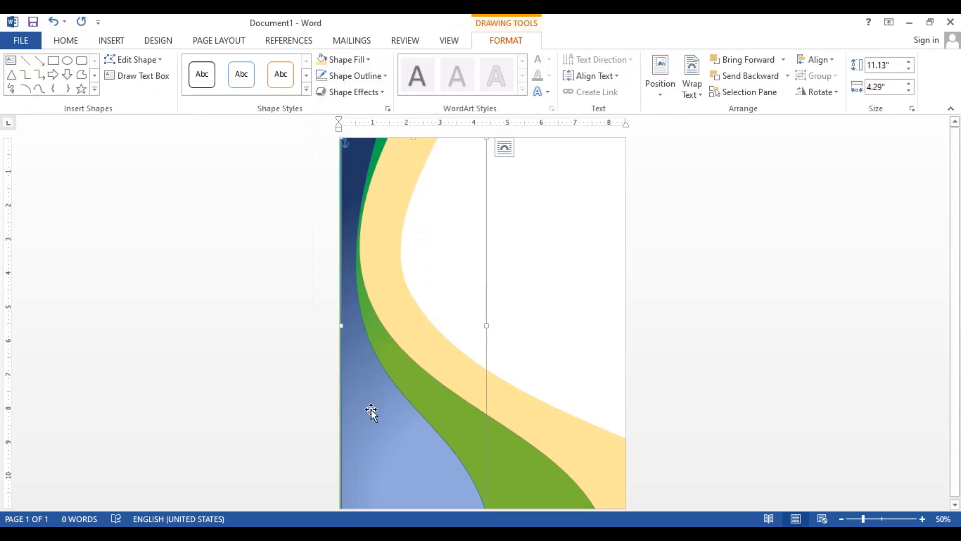
click(373, 76)
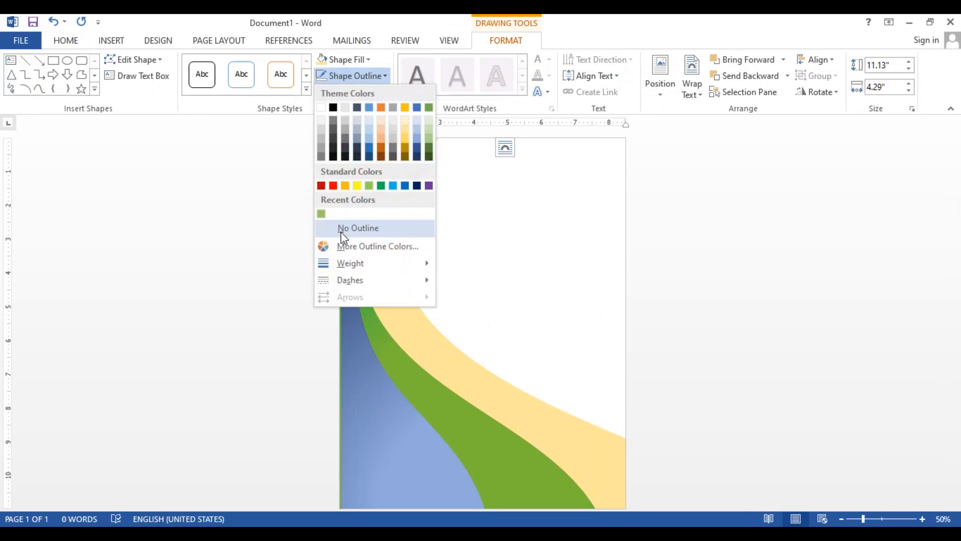
click(341, 227)
Change the light gold shape's fill to the standard Light Blue
click(414, 327)
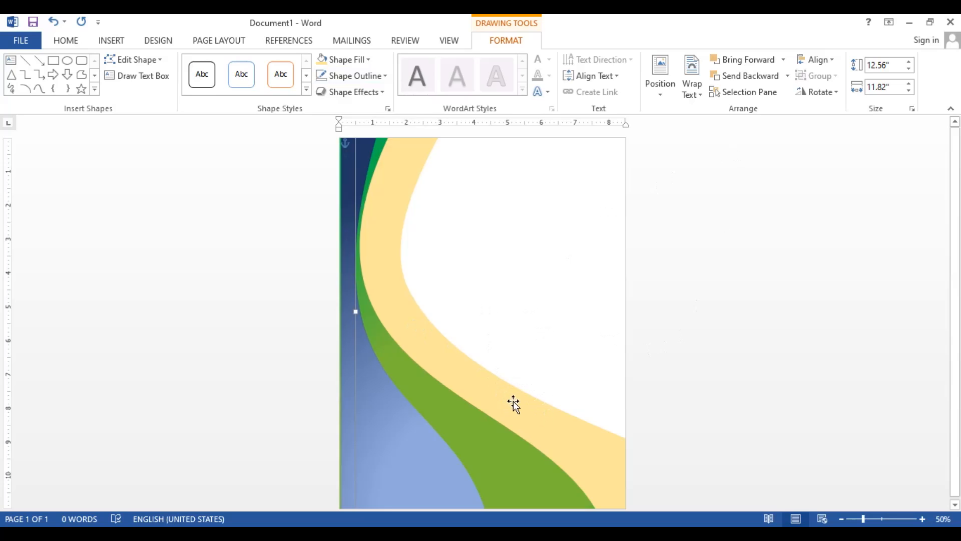
click(345, 59)
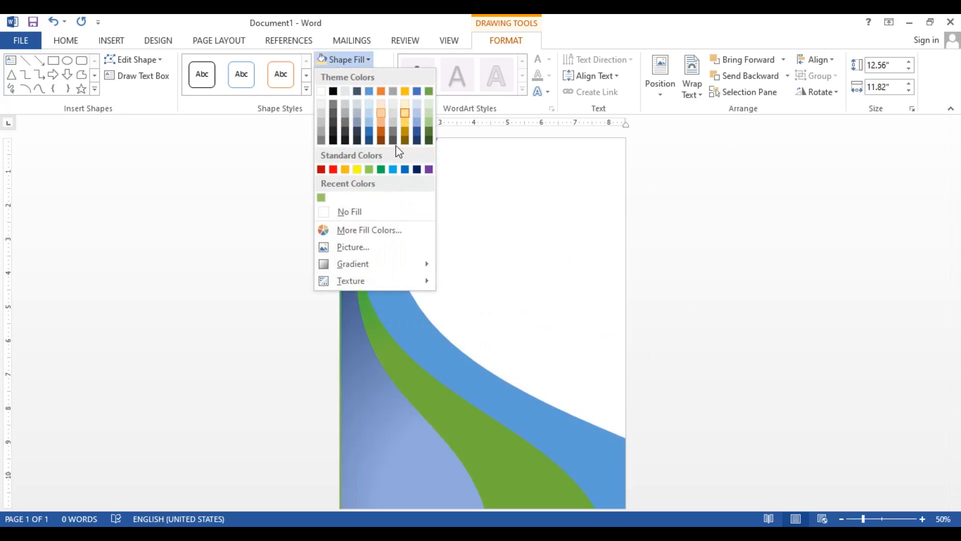
click(393, 171)
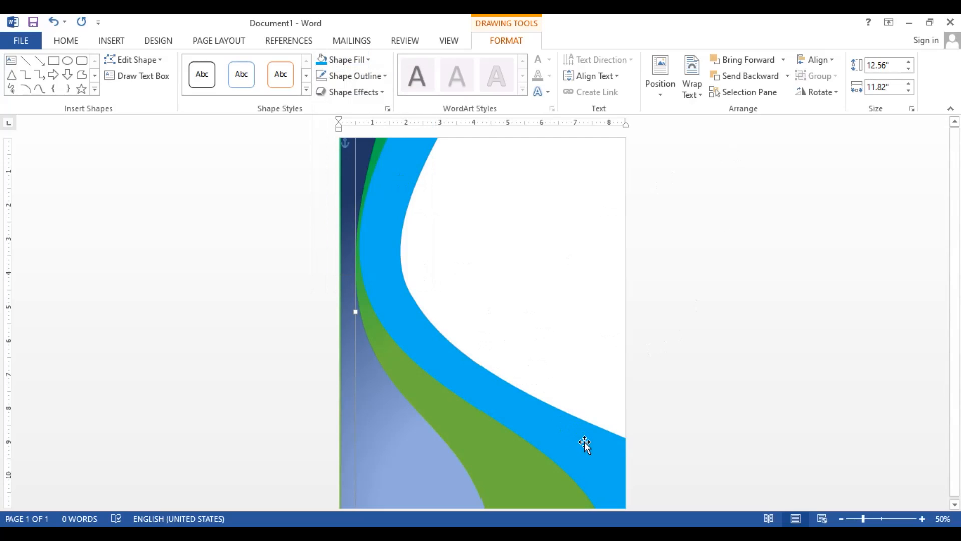
Edit the light blue shape's points and move the outer edge's upper end inward so the band tapers beside the green curve
right_click(403, 195)
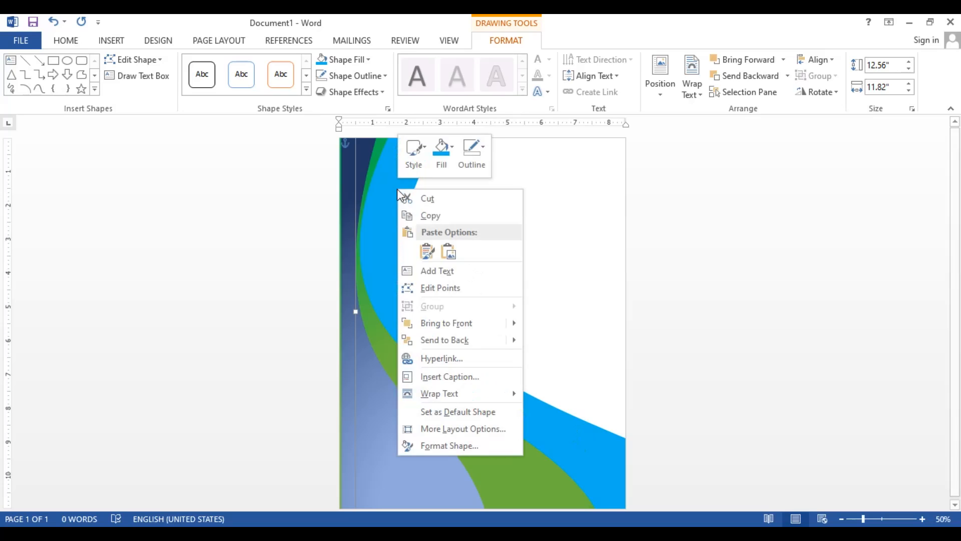
click(448, 288)
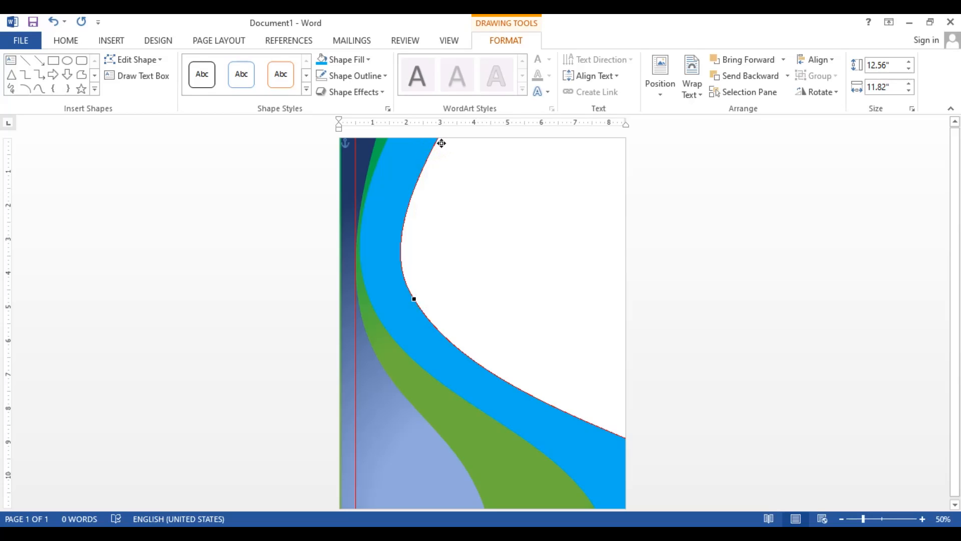
drag(441, 143, 386, 138)
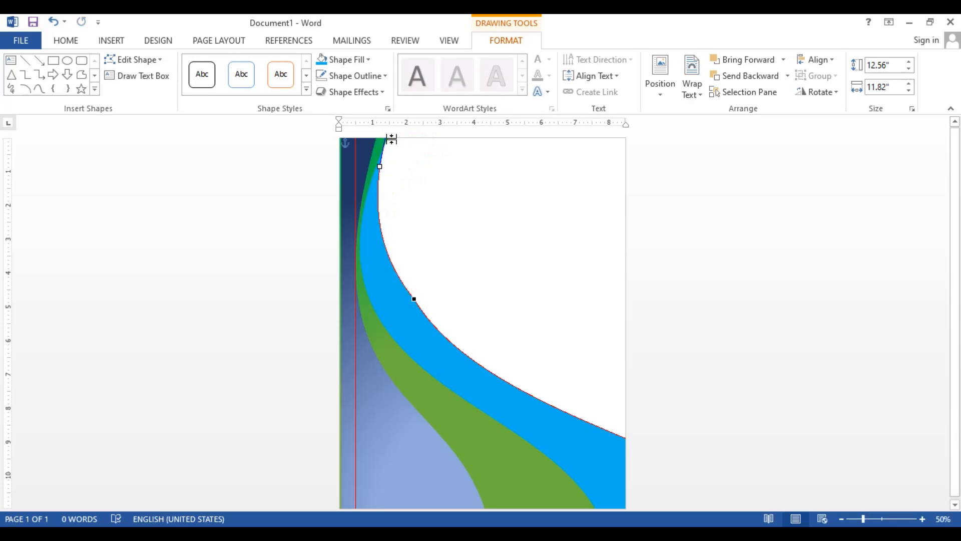
key(ctrl+z)
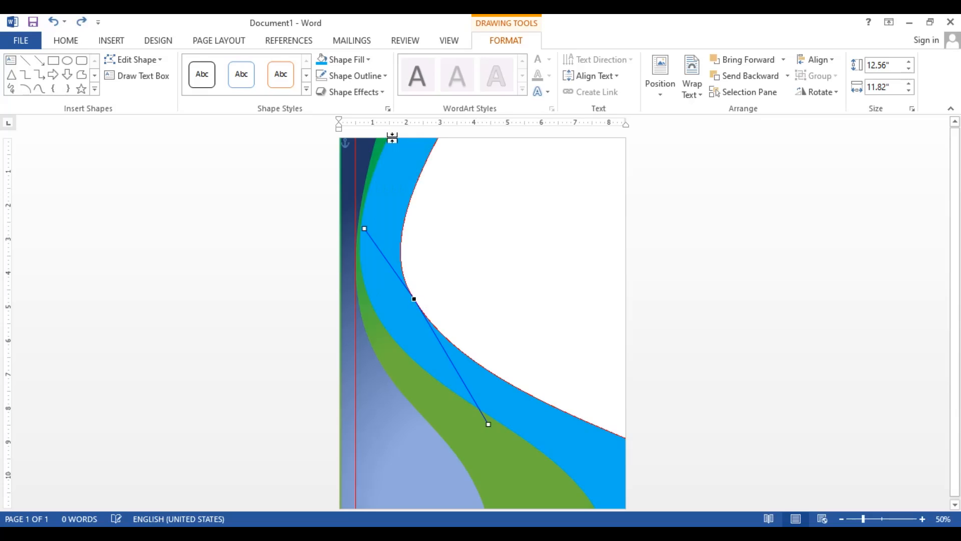
drag(435, 140, 400, 143)
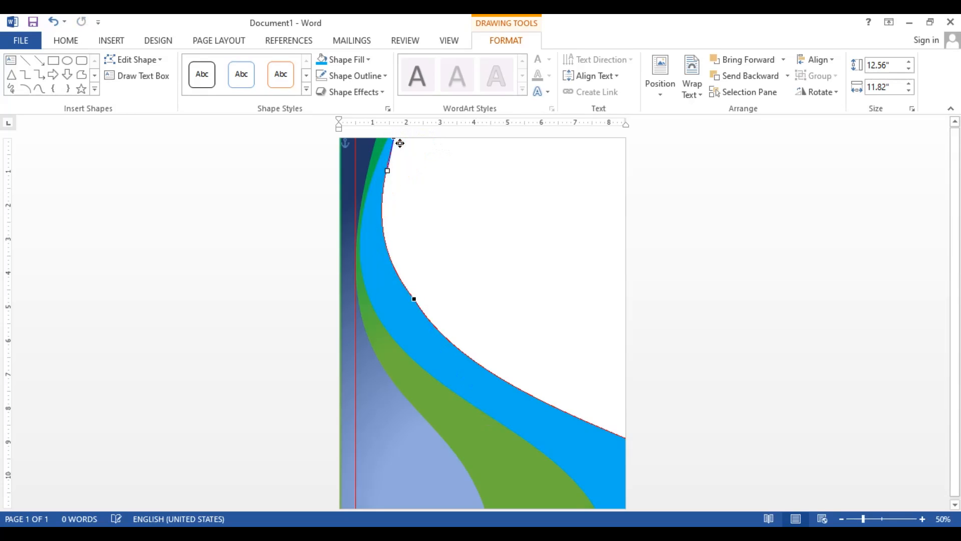
click(447, 174)
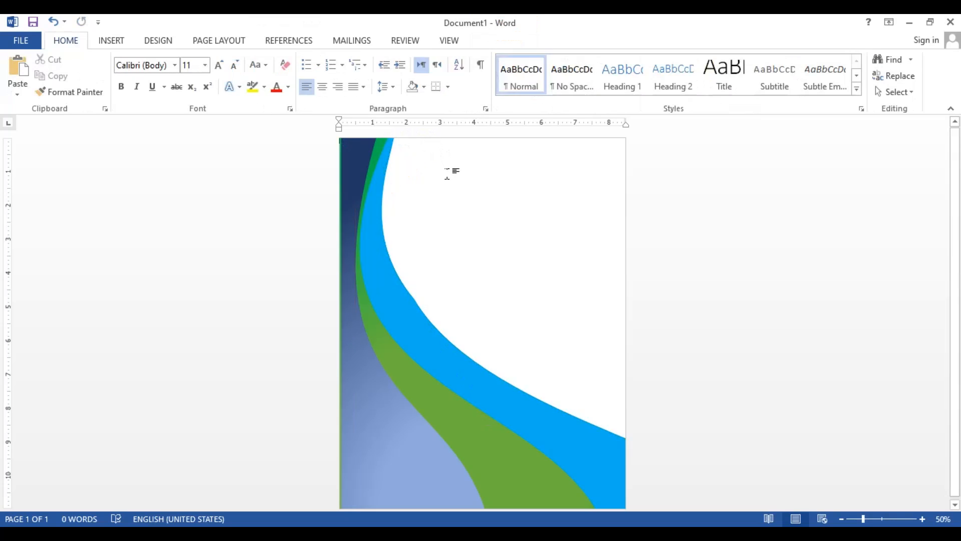
Edit the light blue shape's points again at 90% zoom and try to shift the outer curve's middle point slightly inward
click(418, 306)
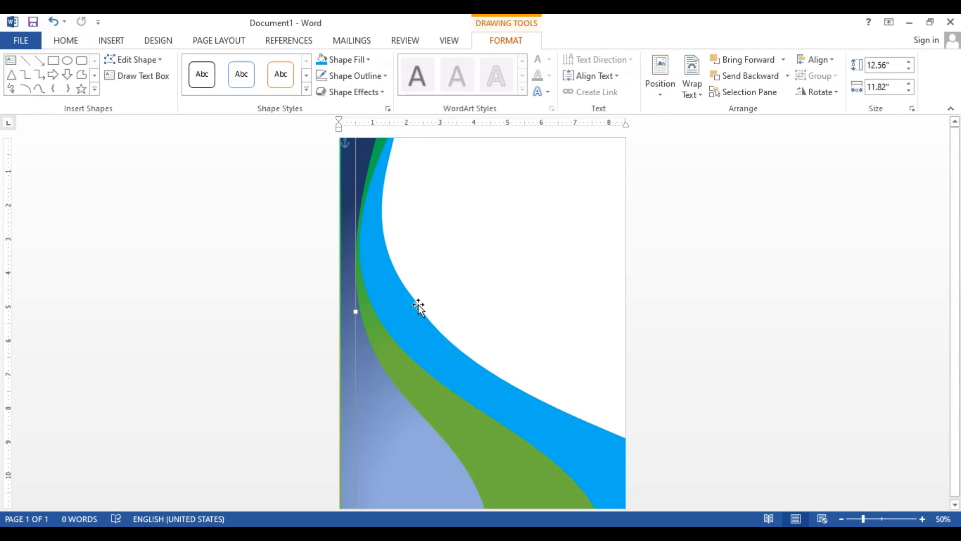
right_click(414, 301)
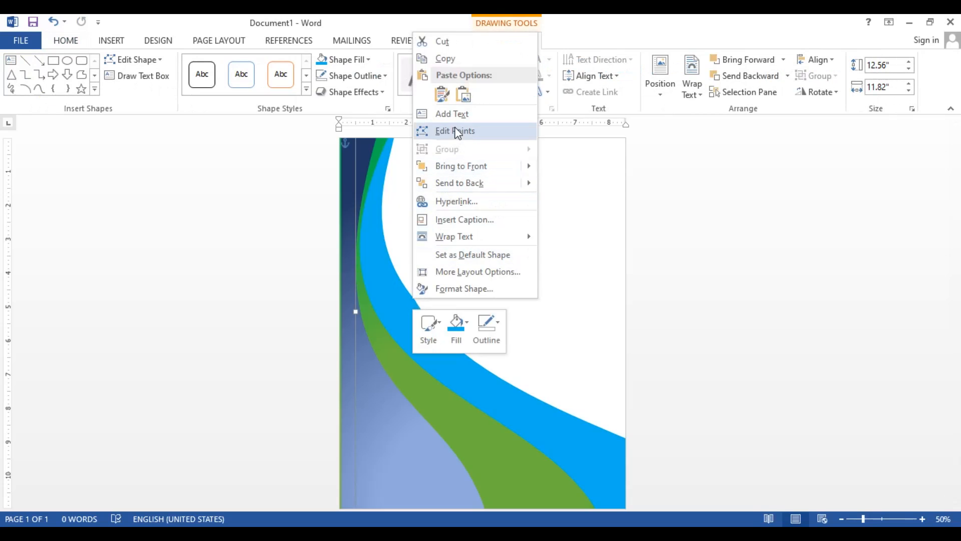
click(922, 520)
click(922, 520)
click(923, 519)
click(922, 519)
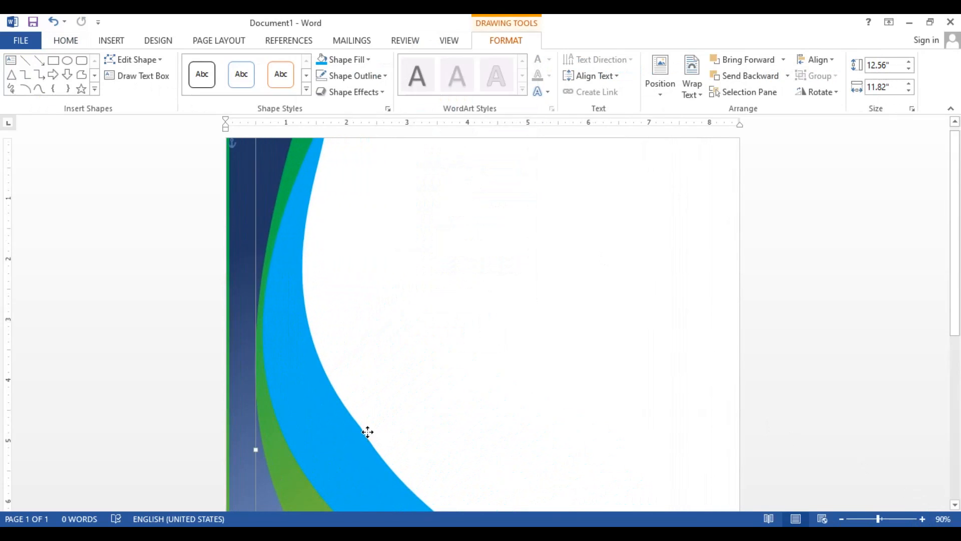
right_click(367, 435)
click(419, 259)
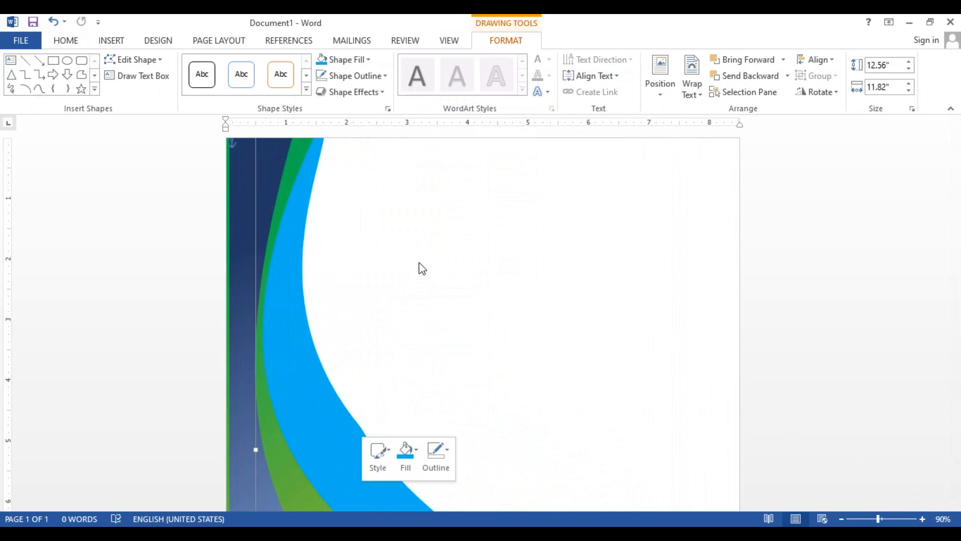
click(368, 431)
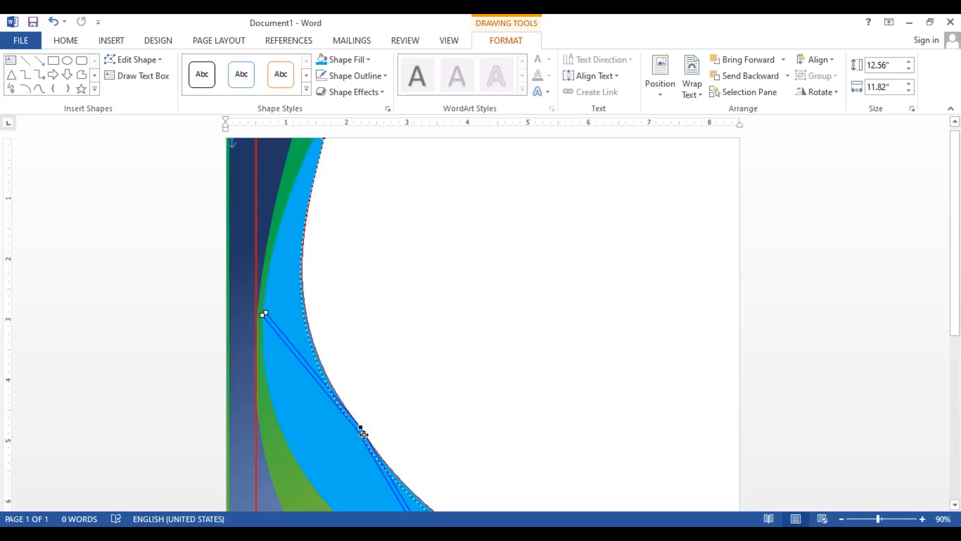
drag(364, 434, 361, 437)
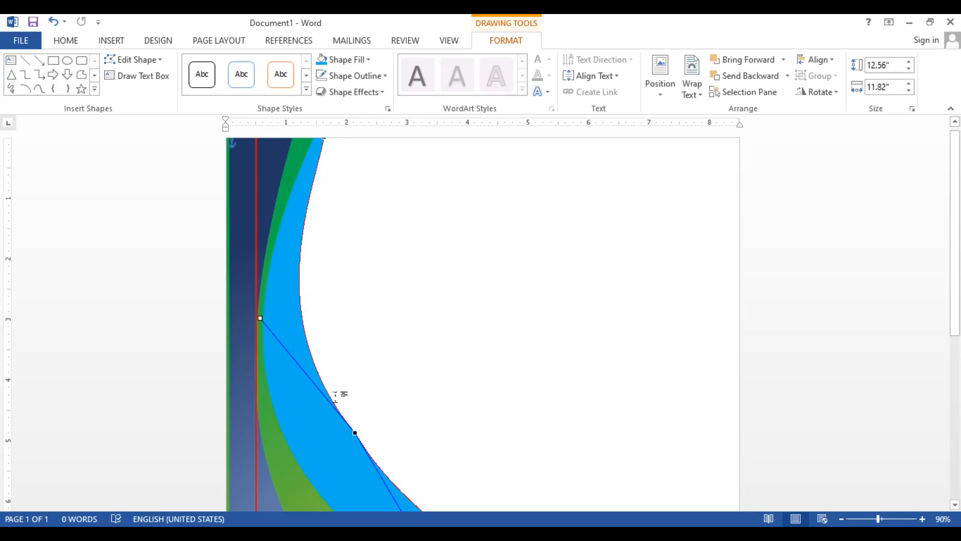
key(ctrl+z)
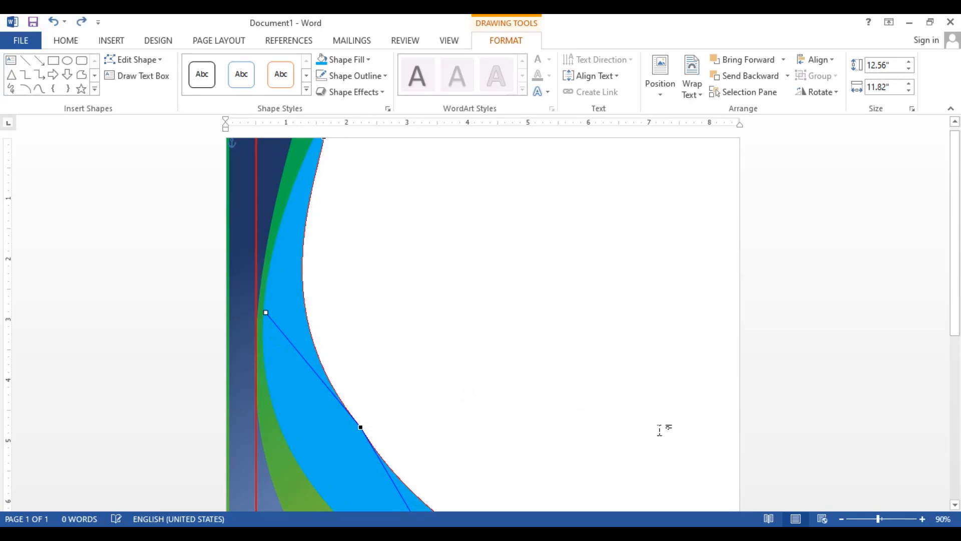
Move the upper handle of the light blue shape's middle outer point up and slightly toward the page's left edge
drag(956, 299, 959, 342)
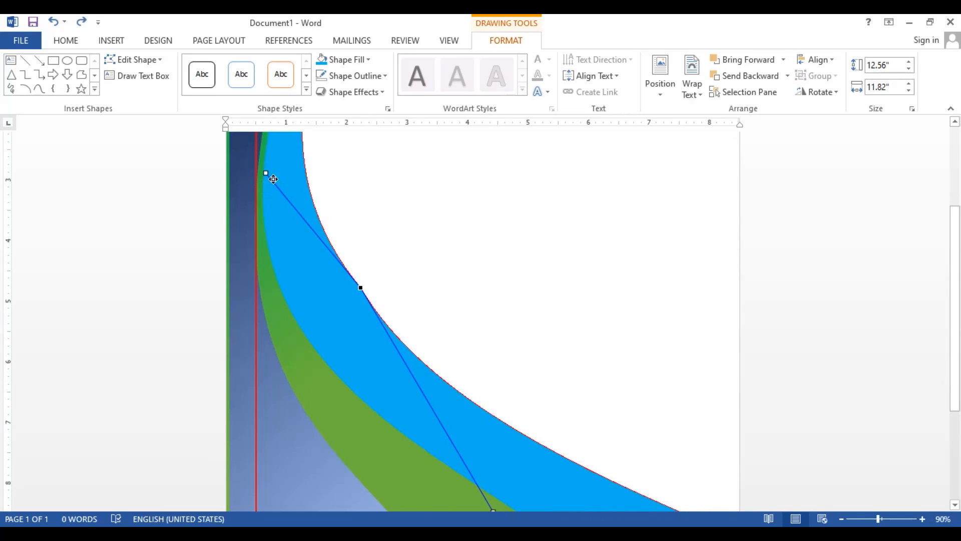
drag(273, 176, 262, 230)
mouse_move(260, 282)
mouse_down()
mouse_move(262, 294)
mouse_move(258, 282)
mouse_up()
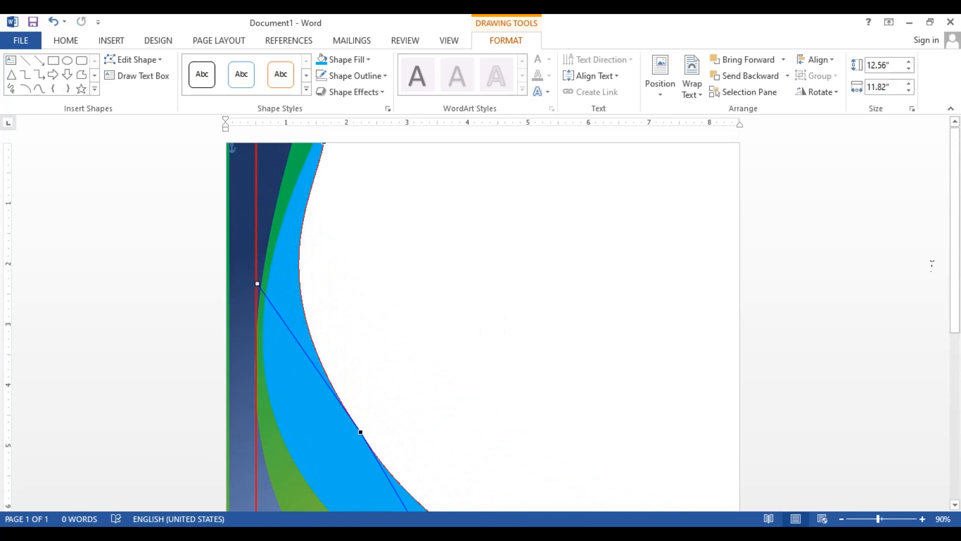
Move the same point's lower handle outward to smooth the light blue shape's lower outer curve, and finish editing points
scroll(932, 265, down, 5)
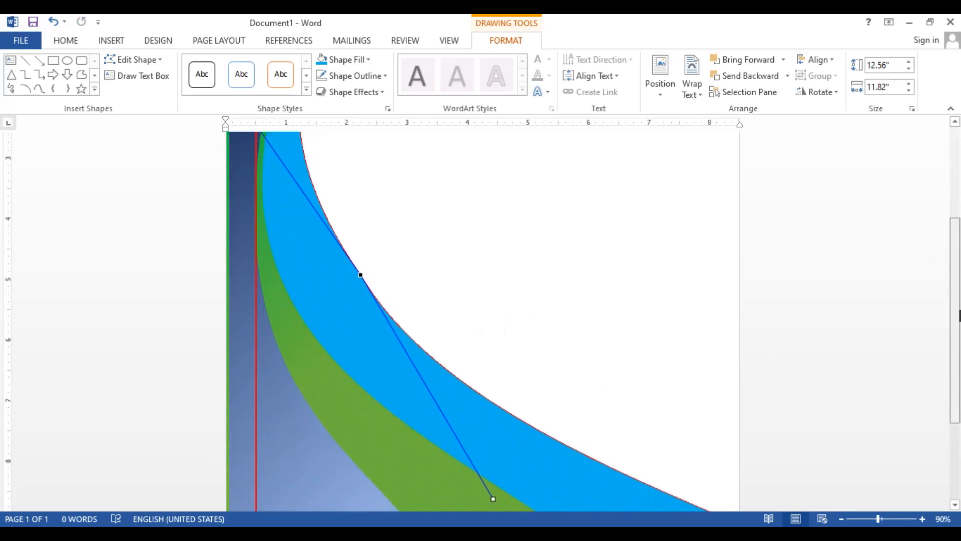
scroll(589, 427, down, 3)
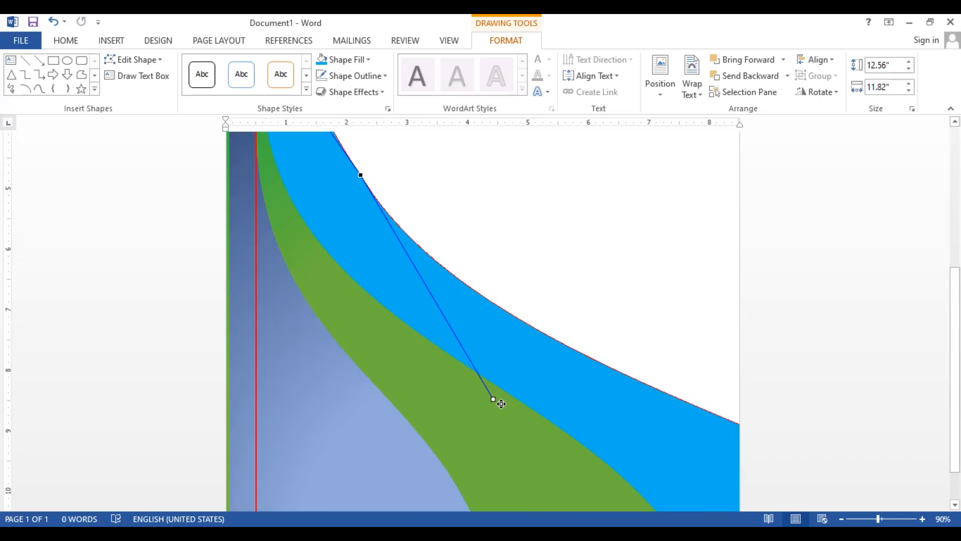
drag(493, 399, 530, 397)
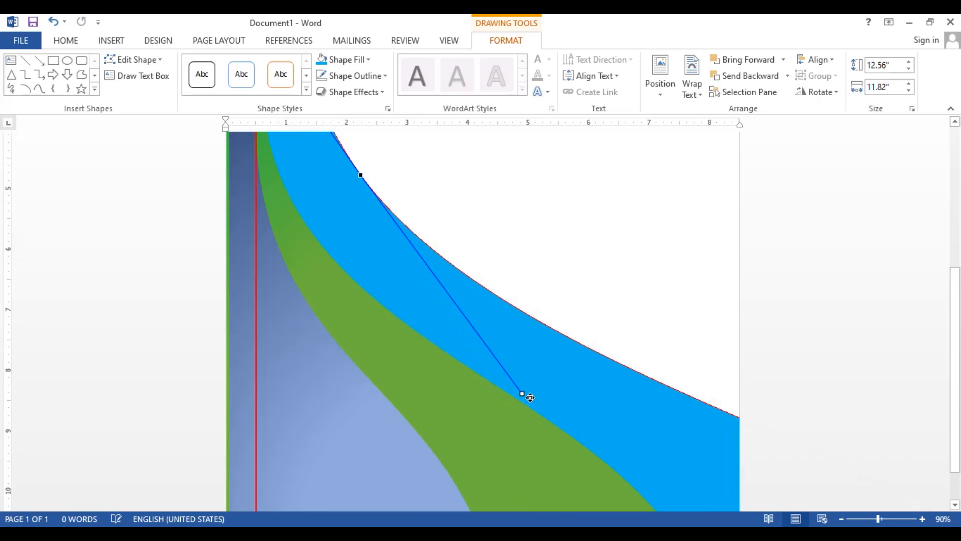
click(685, 255)
Change the fill of the gradient blue shape along the page's left side to the standard Dark Blue
scroll(685, 256, down, 2)
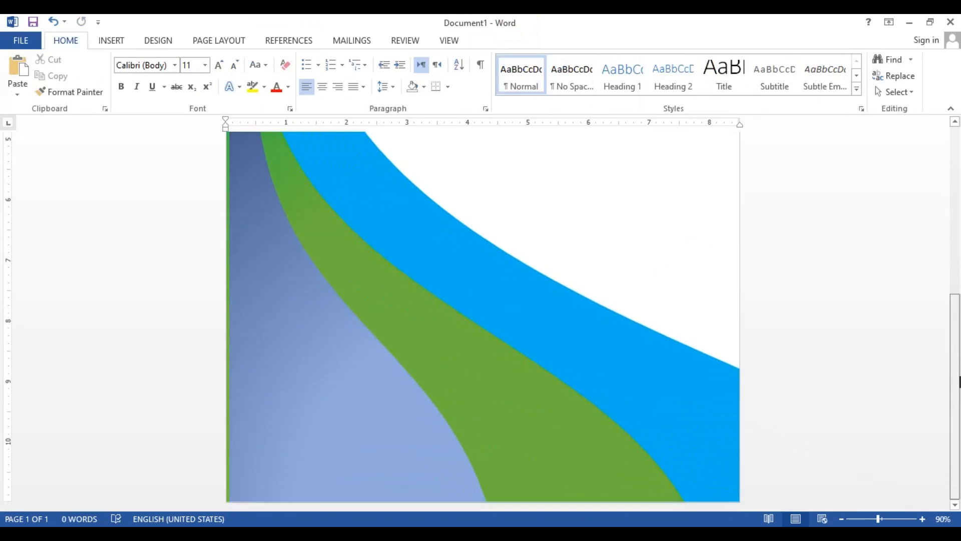
scroll(959, 381, up, 6)
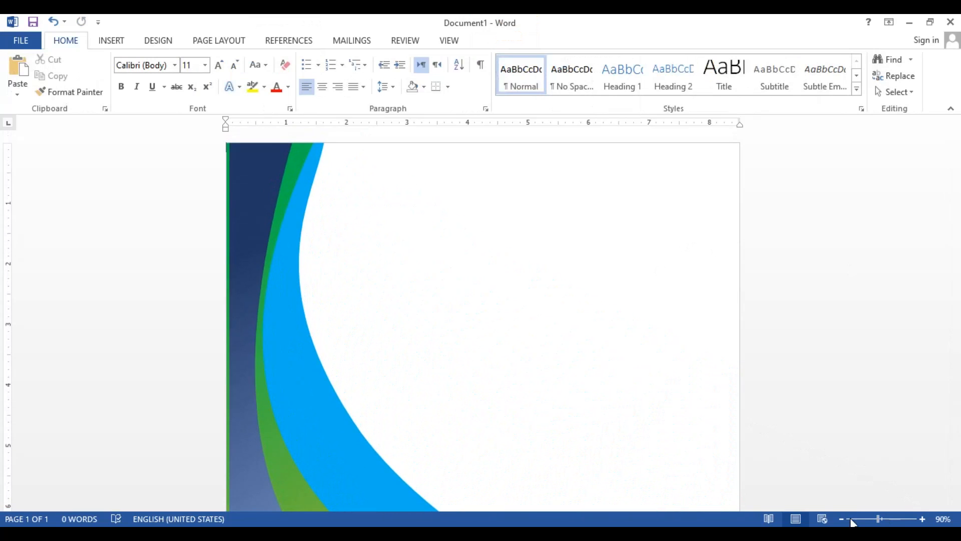
click(843, 519)
click(842, 519)
click(842, 519)
click(843, 519)
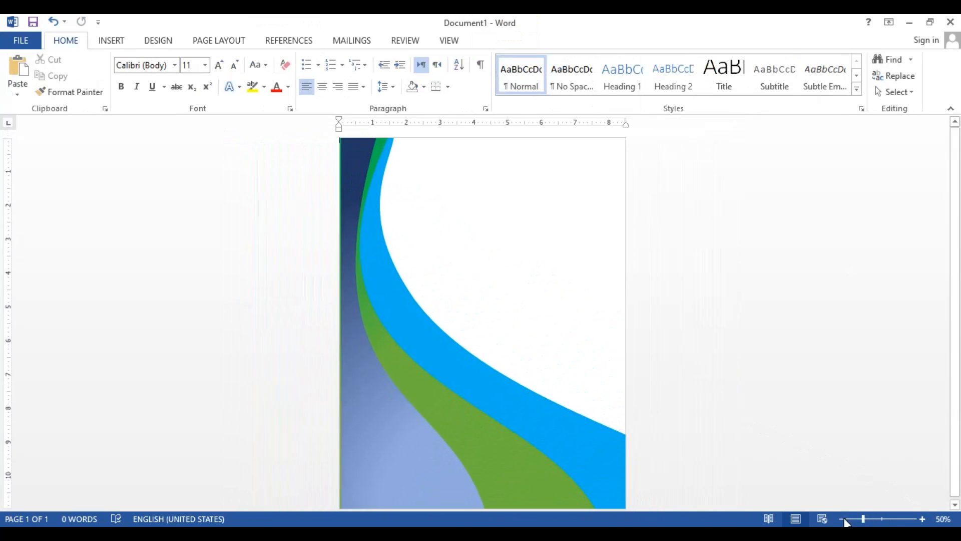
drag(957, 304, 958, 425)
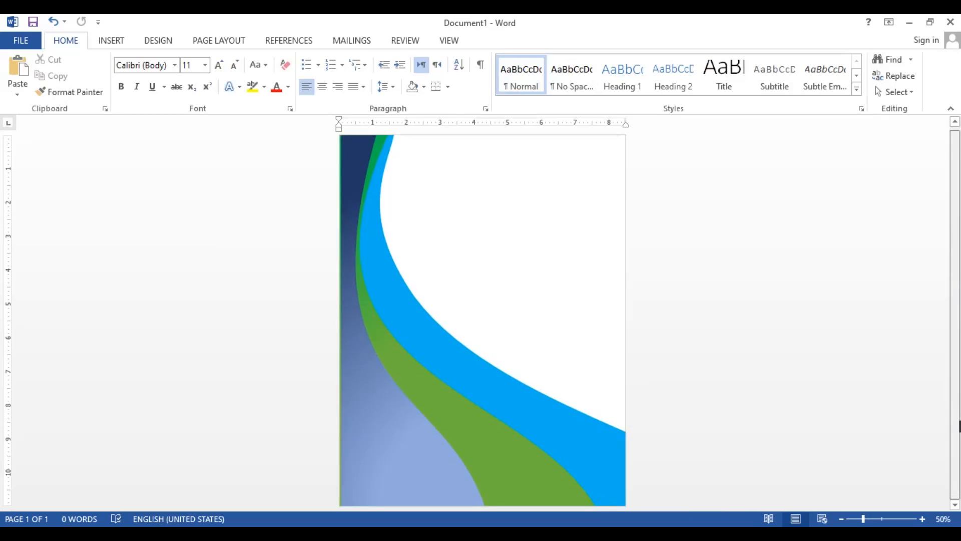
click(389, 423)
click(564, 428)
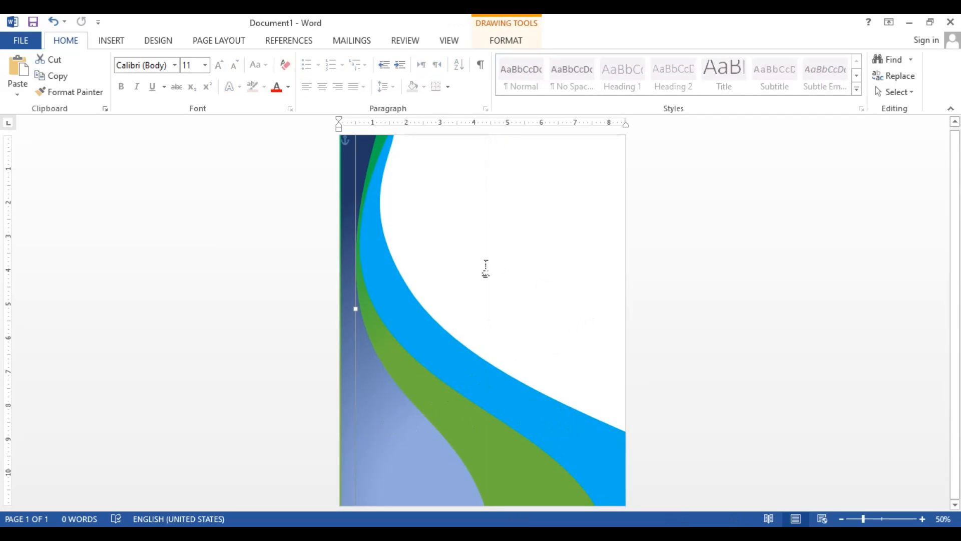
double_click(390, 435)
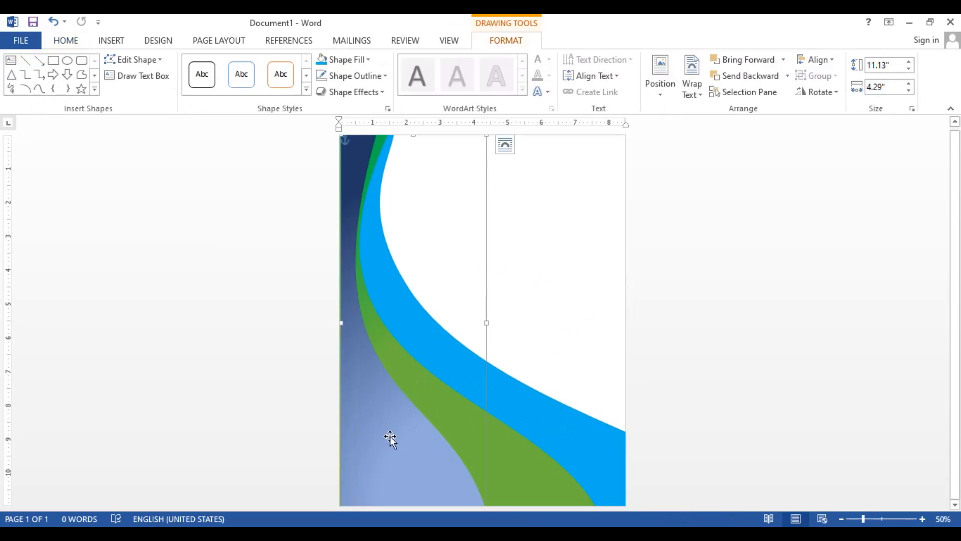
click(368, 60)
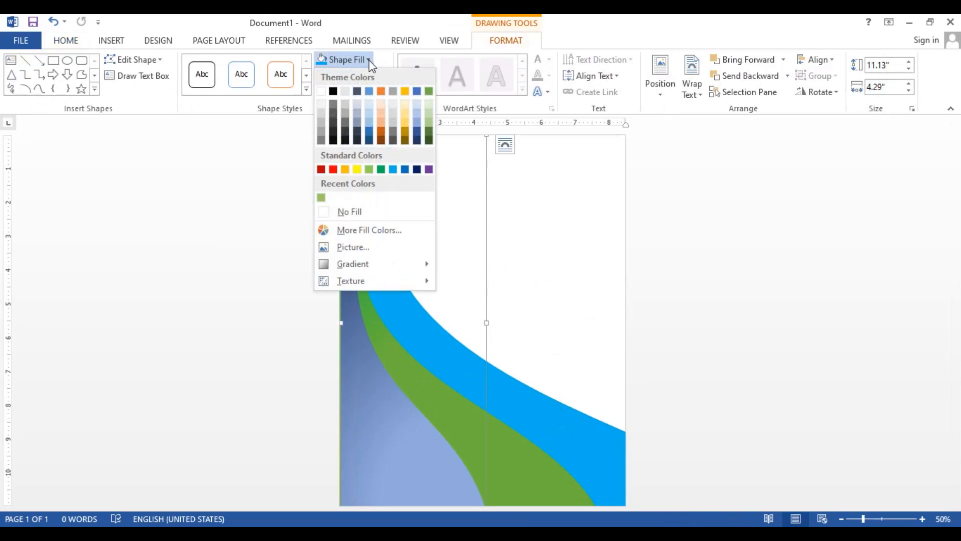
click(417, 169)
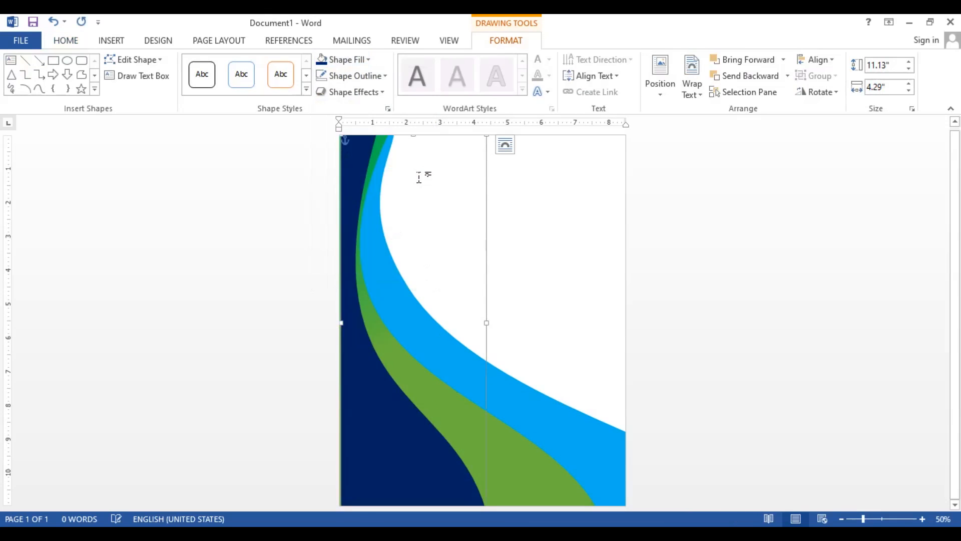
click(607, 351)
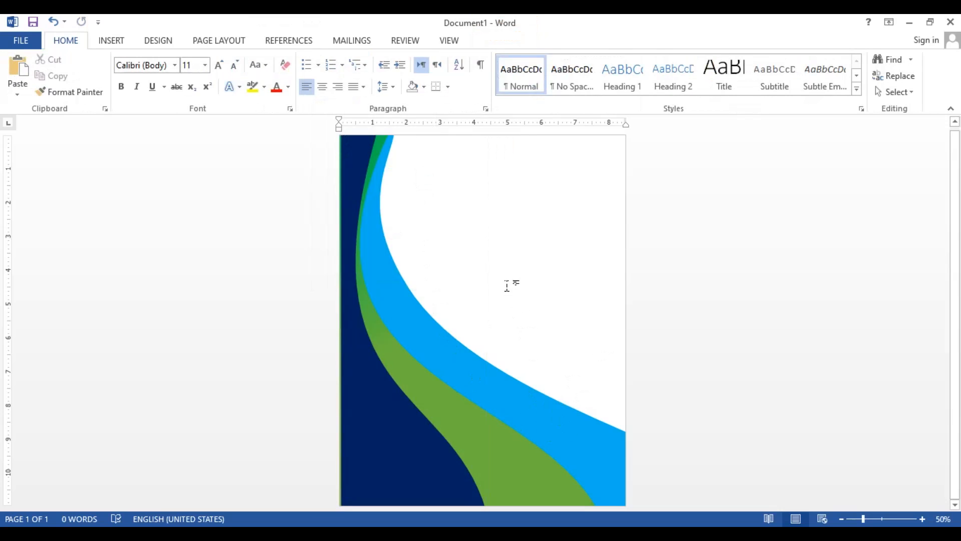
Change the green shape's fill to a bright yellow-green from the full colour palette
click(465, 435)
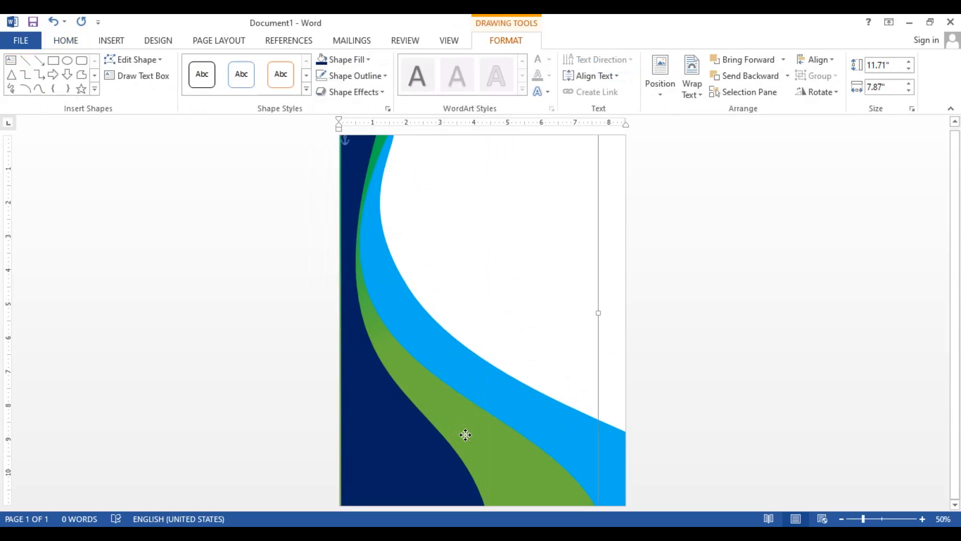
click(359, 61)
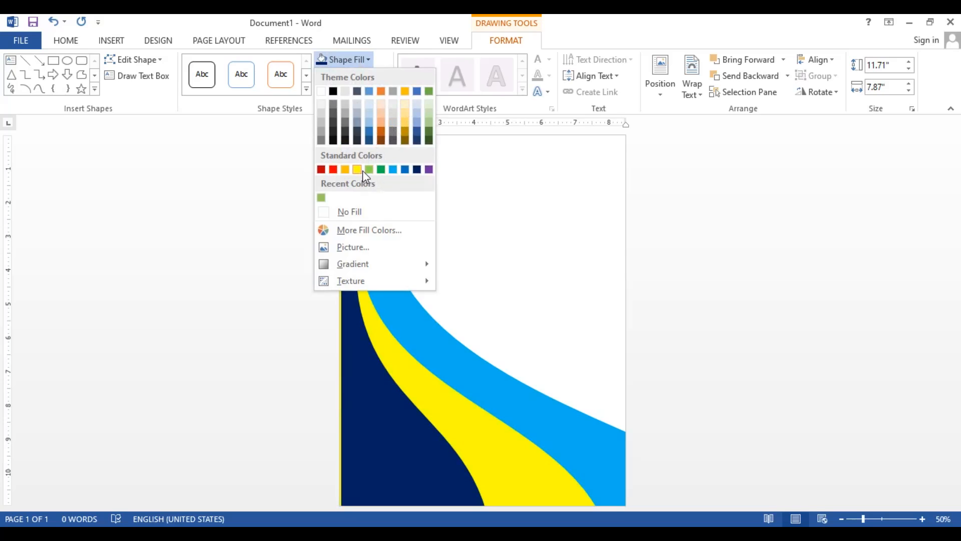
click(355, 233)
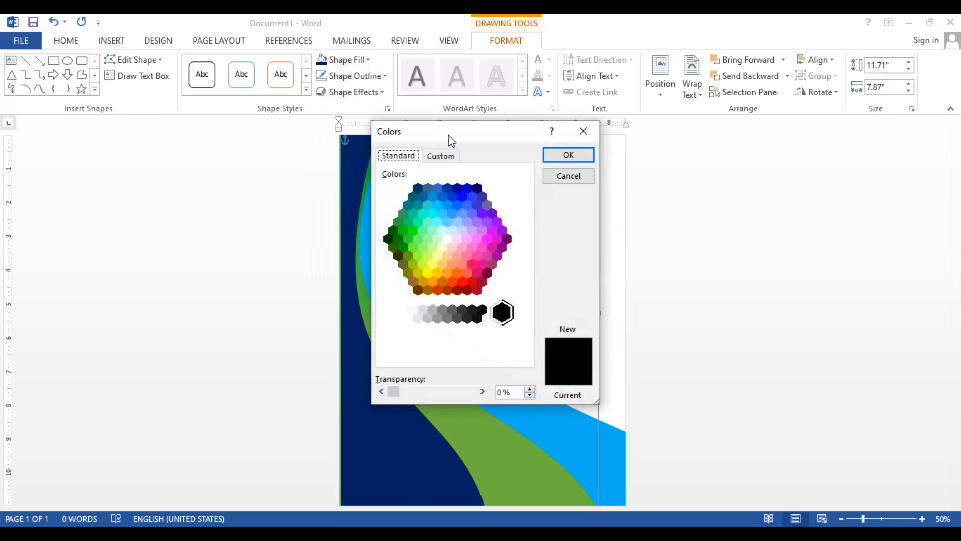
drag(449, 140, 610, 142)
click(604, 254)
click(598, 268)
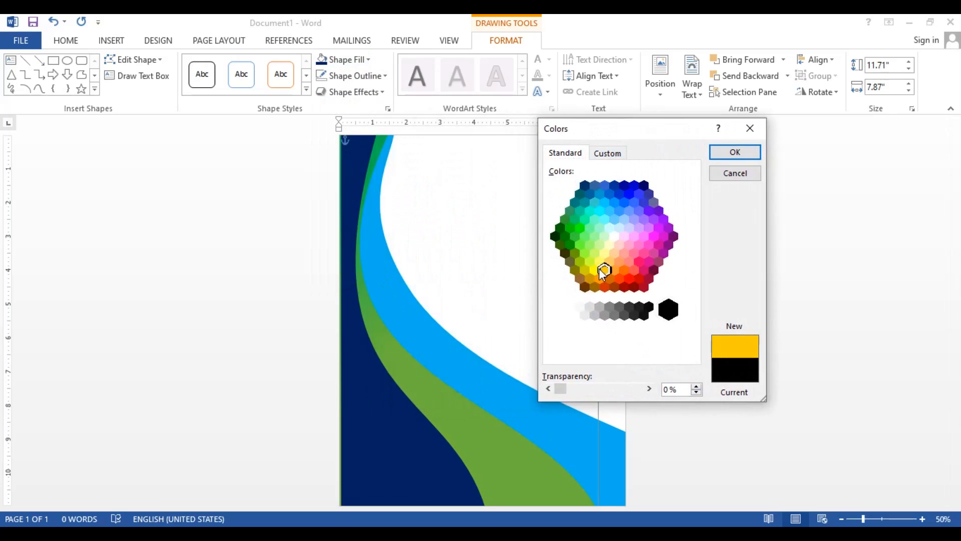
click(595, 268)
click(590, 261)
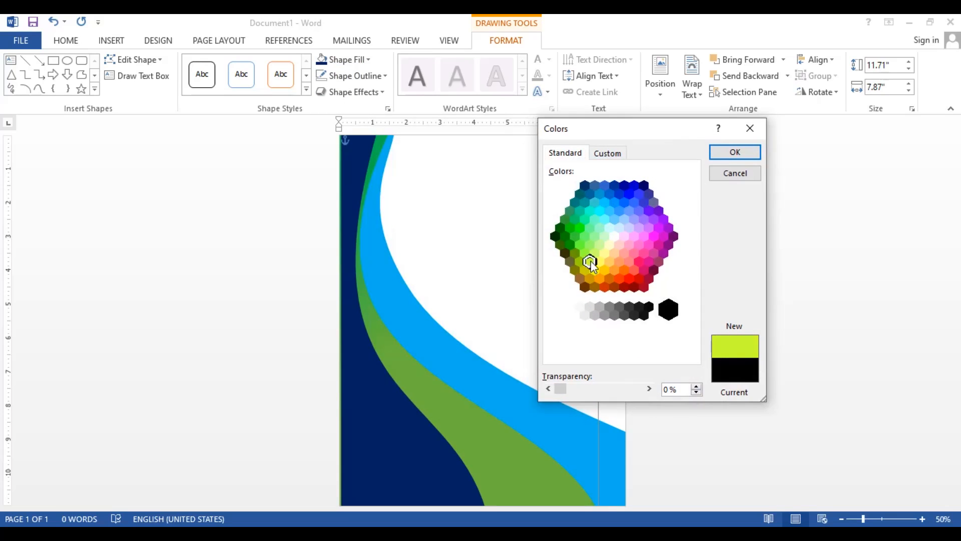
click(736, 156)
click(559, 292)
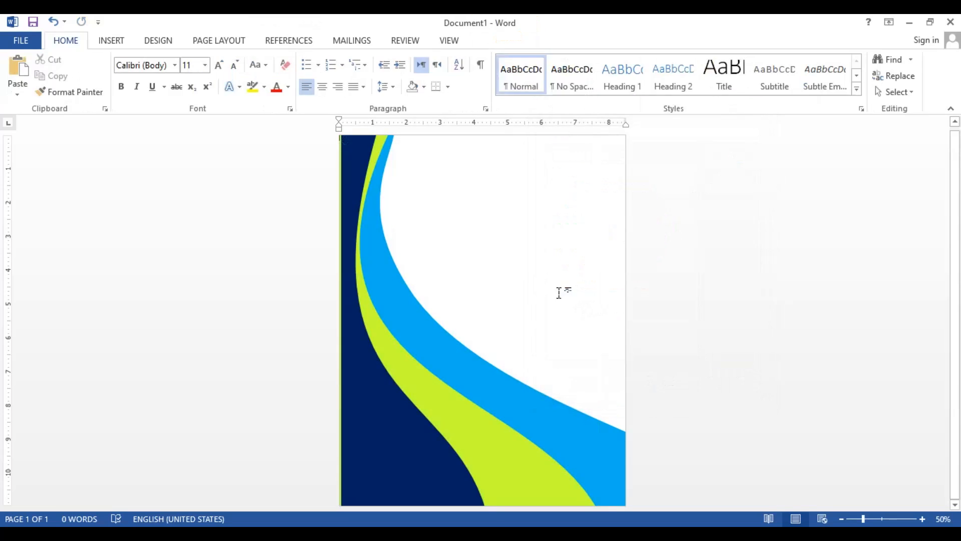
Insert a Simple Text Box, move it into the upper white area and enlarge it to about 2.4" high by 4.54" wide
click(116, 43)
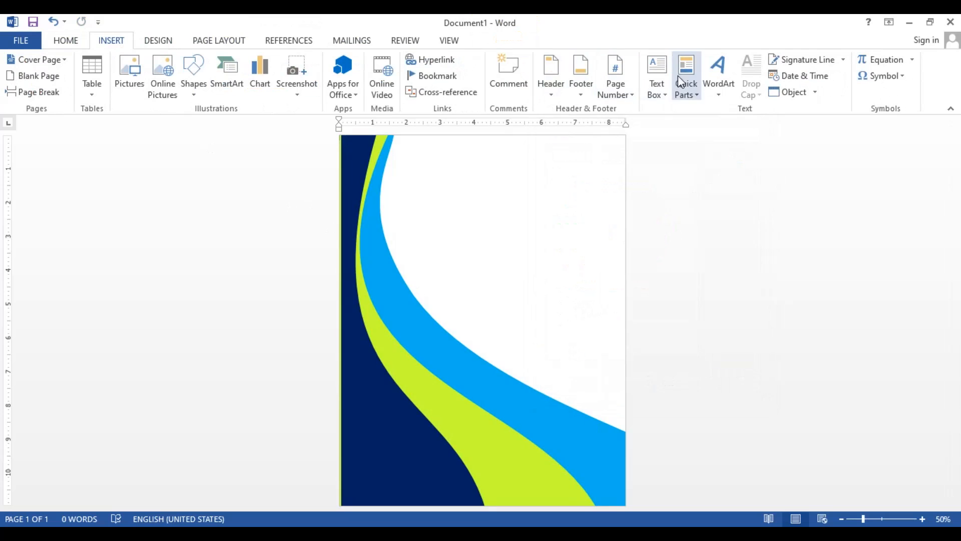
click(663, 95)
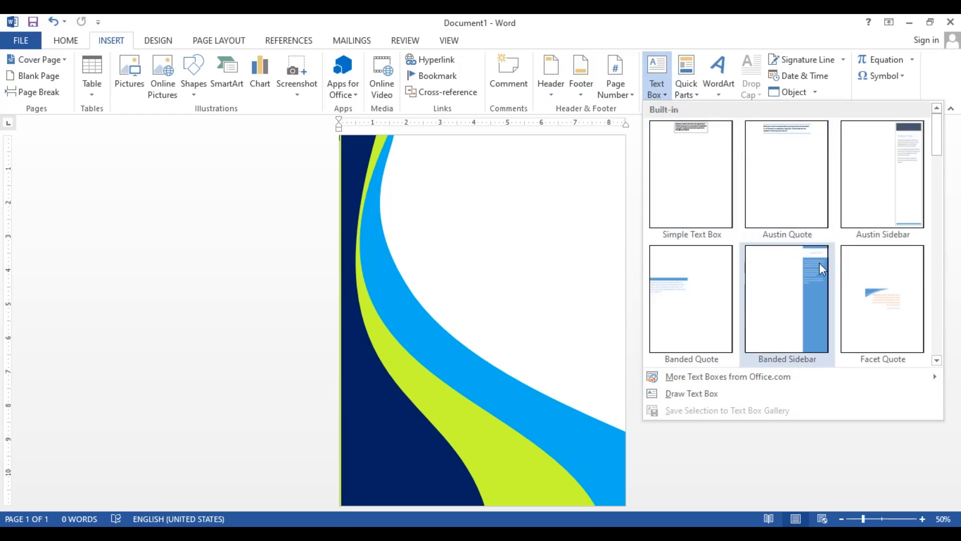
click(697, 139)
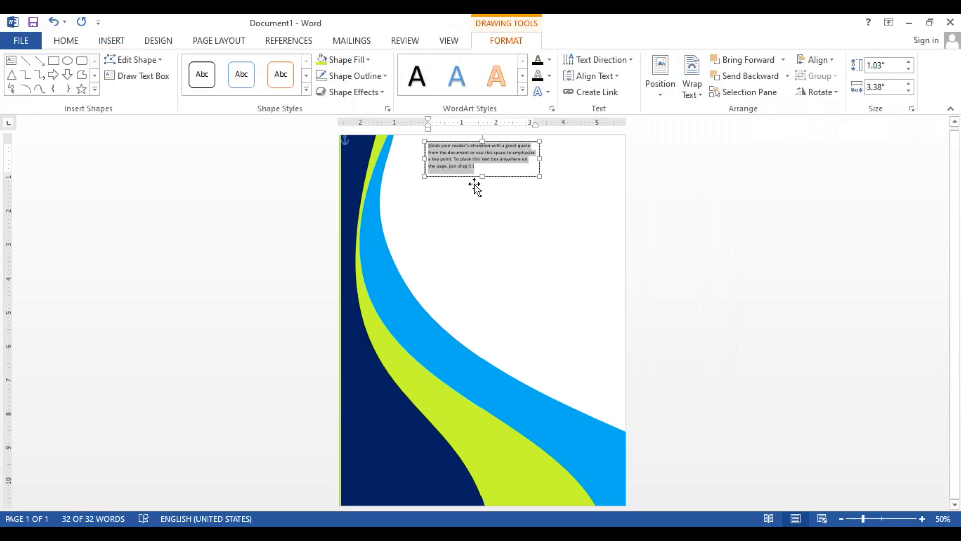
drag(475, 187, 490, 244)
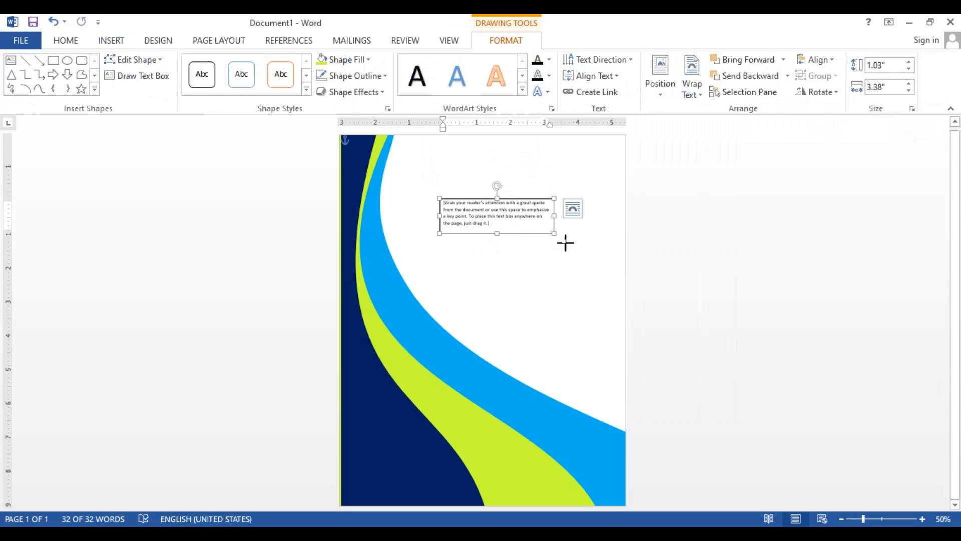
drag(565, 243, 594, 280)
click(563, 263)
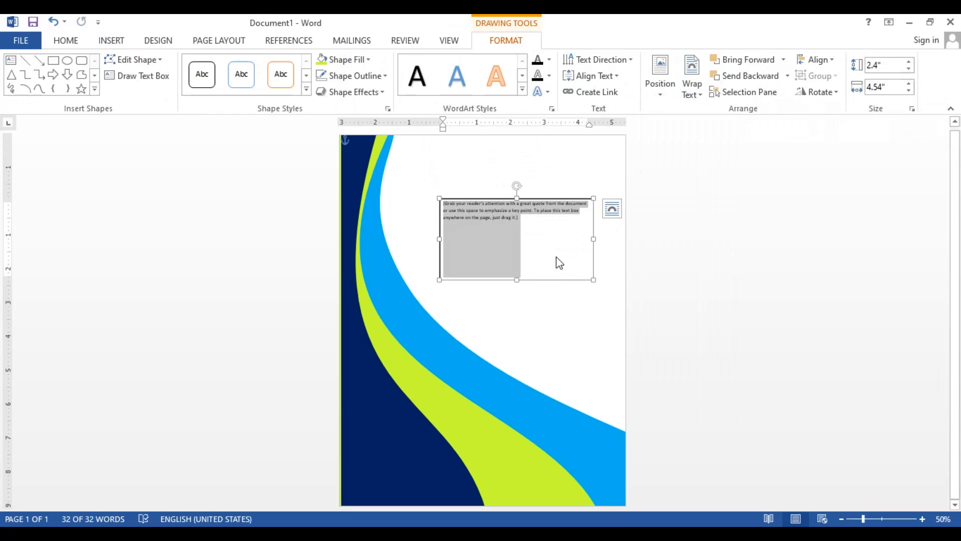
Open the Word file 1 from the personal documents folder on the desktop and copy its entire bulleted list
key(ctrl)
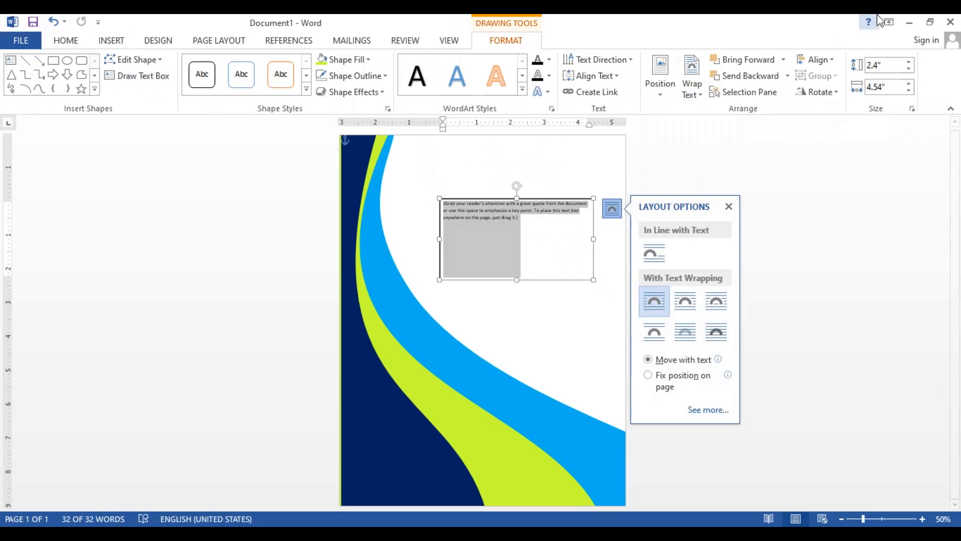
click(909, 22)
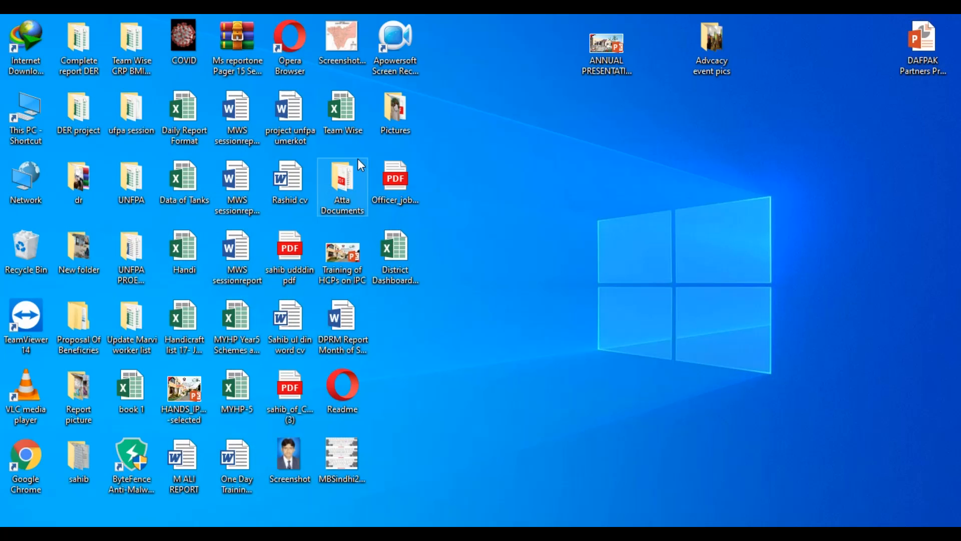
double_click(331, 187)
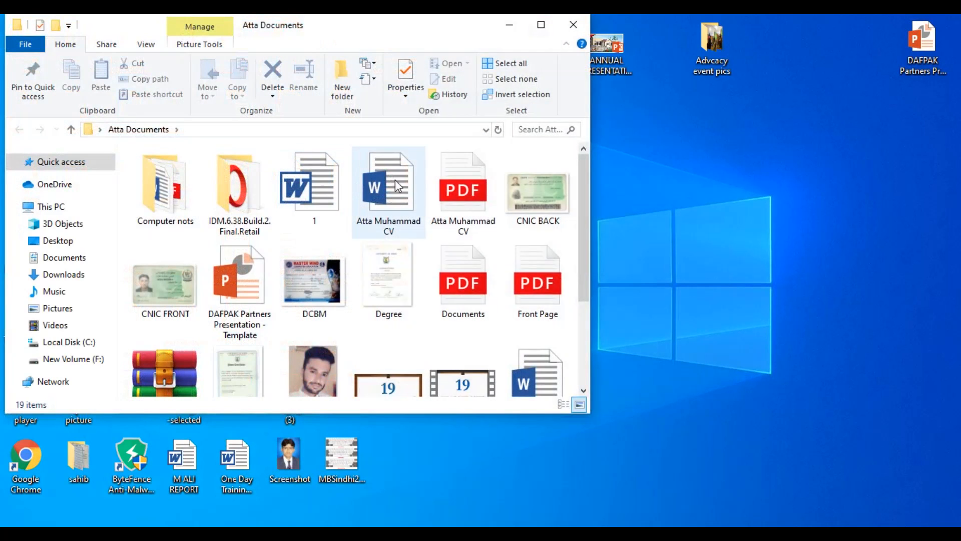
double_click(322, 173)
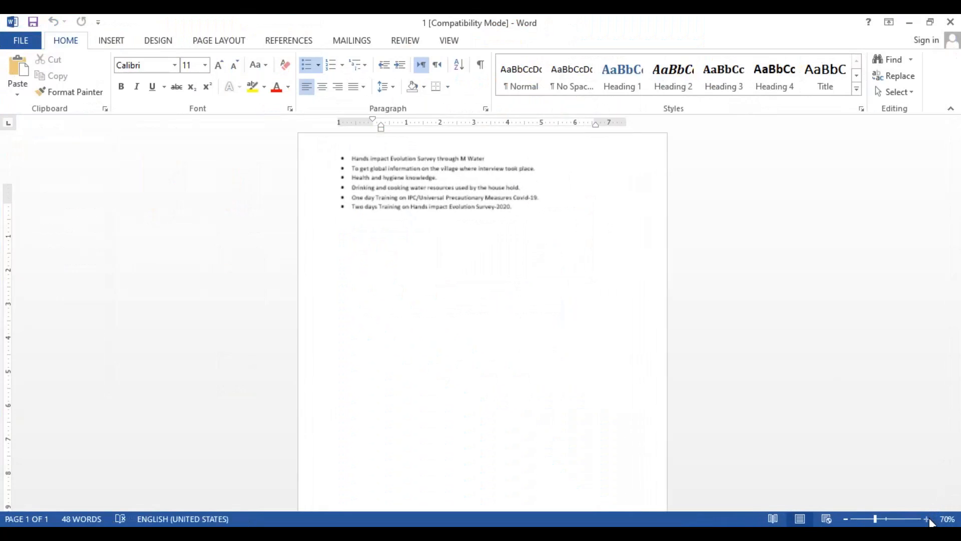
drag(551, 253, 265, 158)
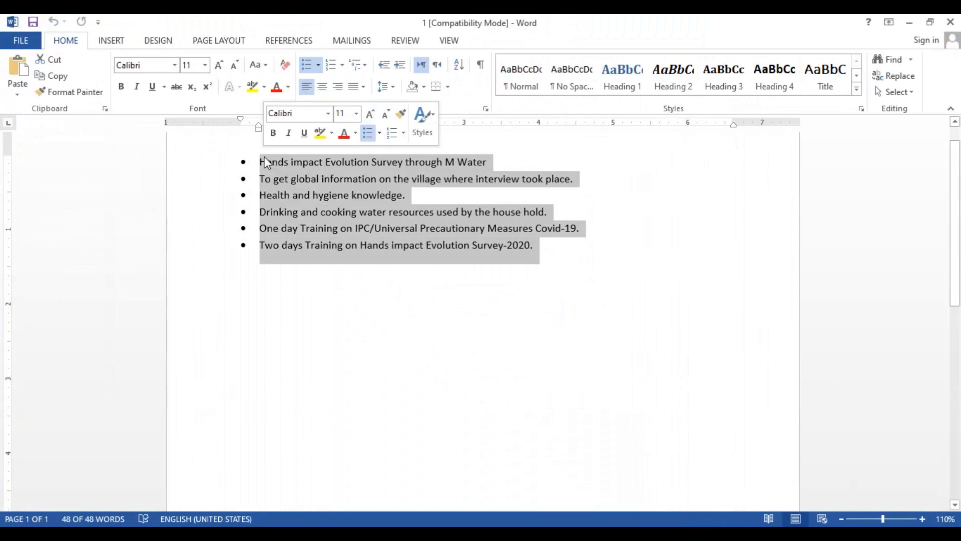
right_click(287, 177)
click(312, 204)
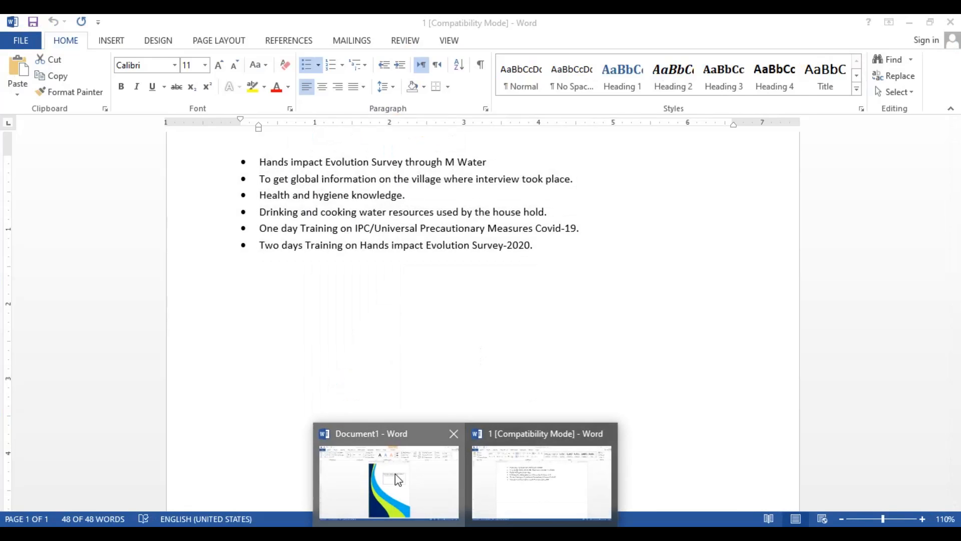
Switch back to Document1, paste the list over the text box's placeholder text and remove the trailing empty line
click(398, 478)
right_click(487, 233)
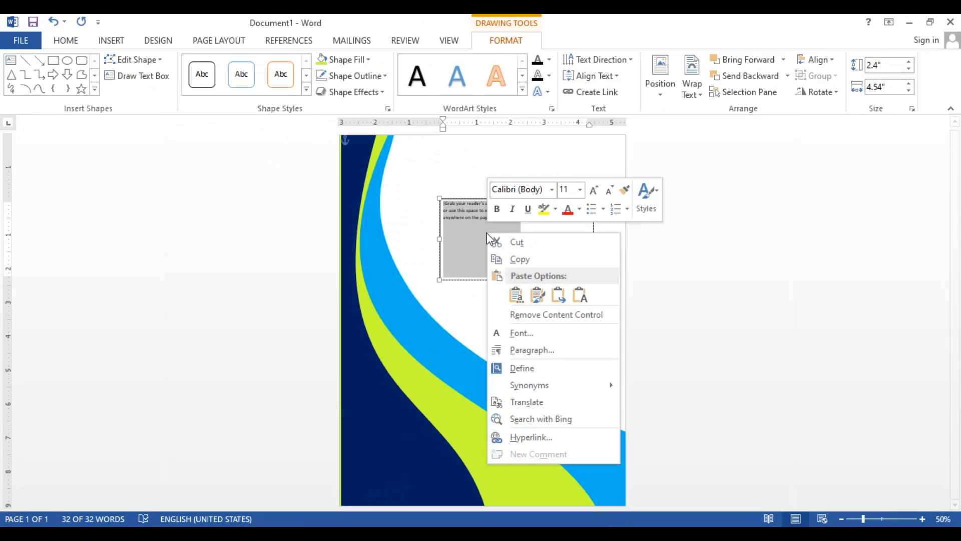
click(516, 298)
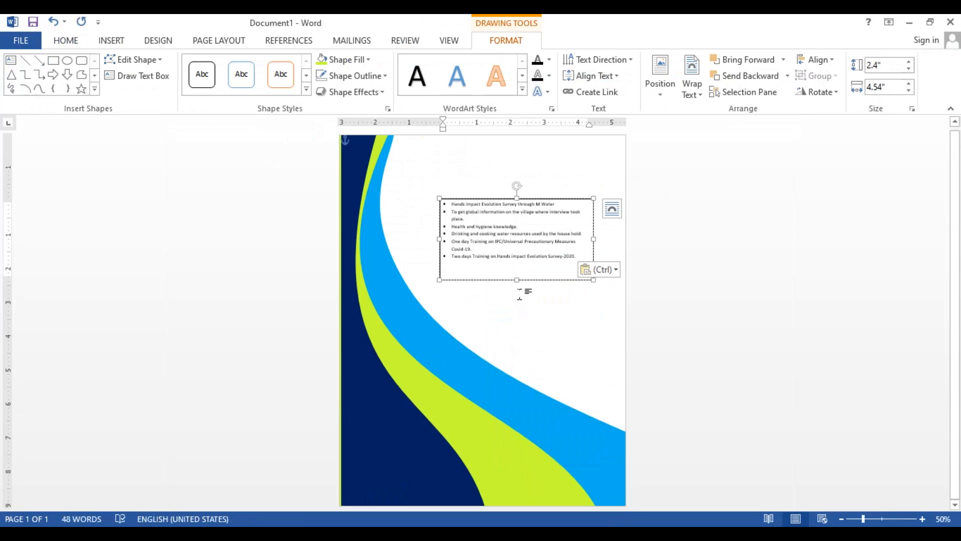
key(BackSpace)
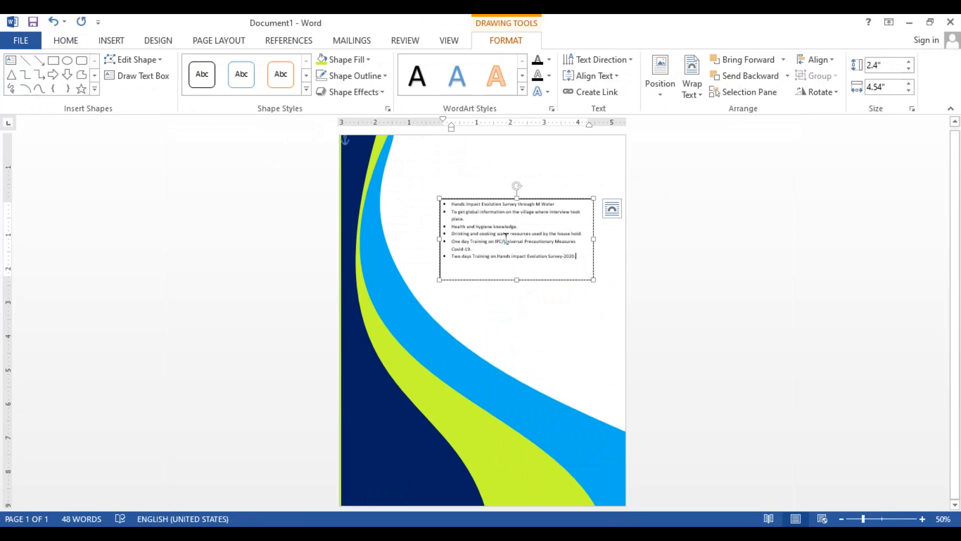
Increase the font size of all the bulleted text in the text box to 18
key(ctrl+a)
click(64, 42)
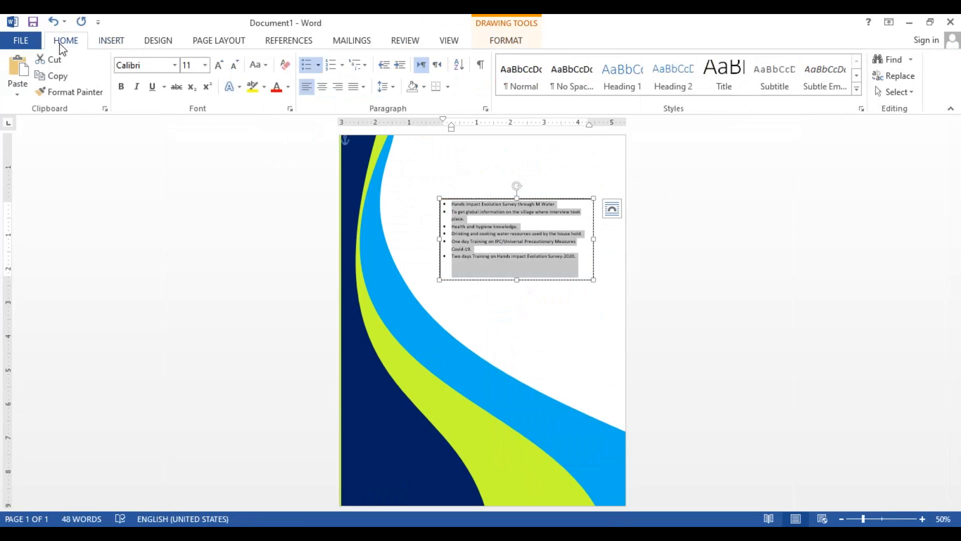
click(219, 65)
click(219, 65)
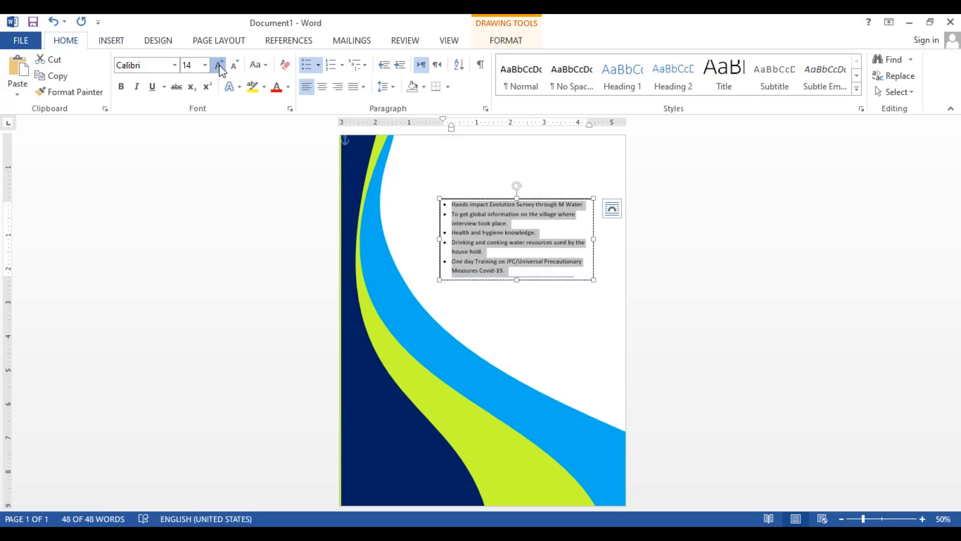
click(218, 66)
click(218, 65)
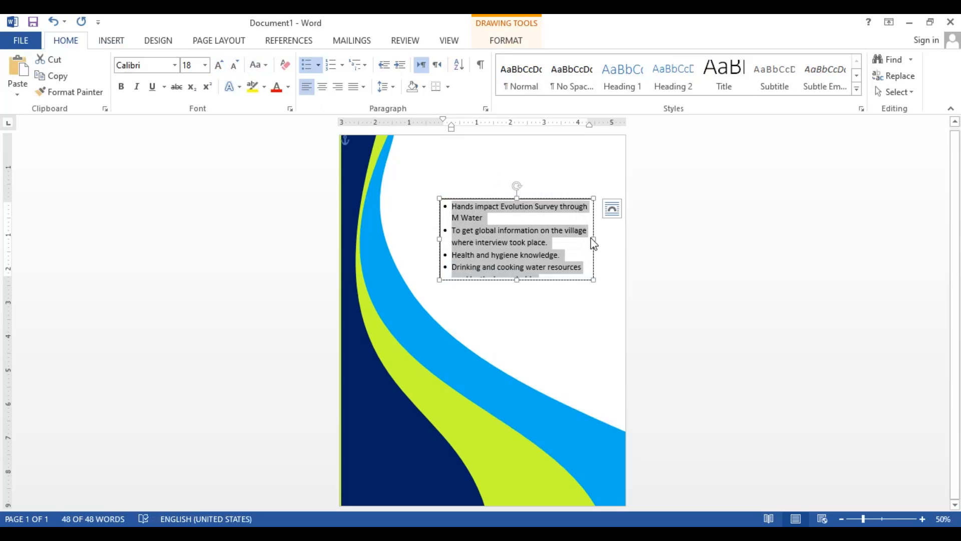
Widen the text box almost to the page's right edge and justify its entire bulleted list
drag(604, 248, 623, 252)
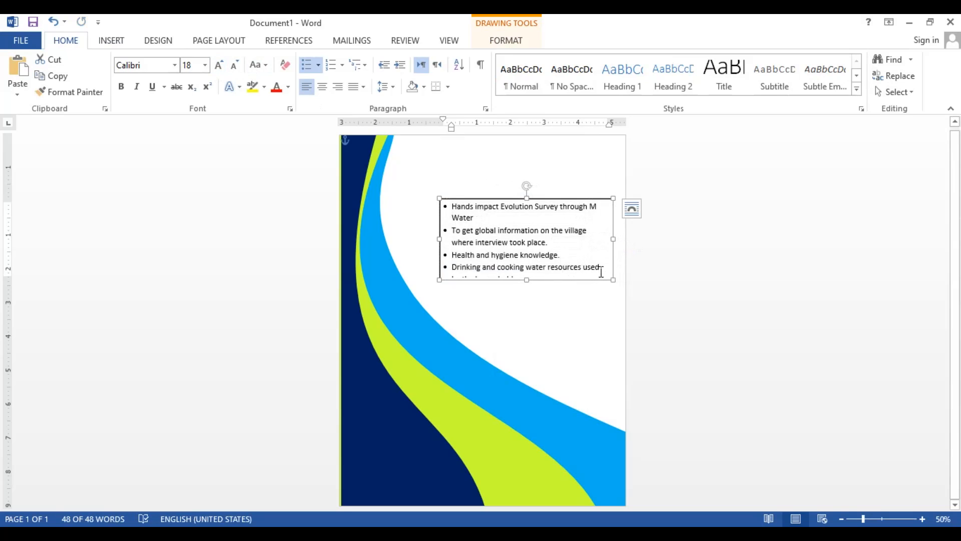
key(ctrl+a)
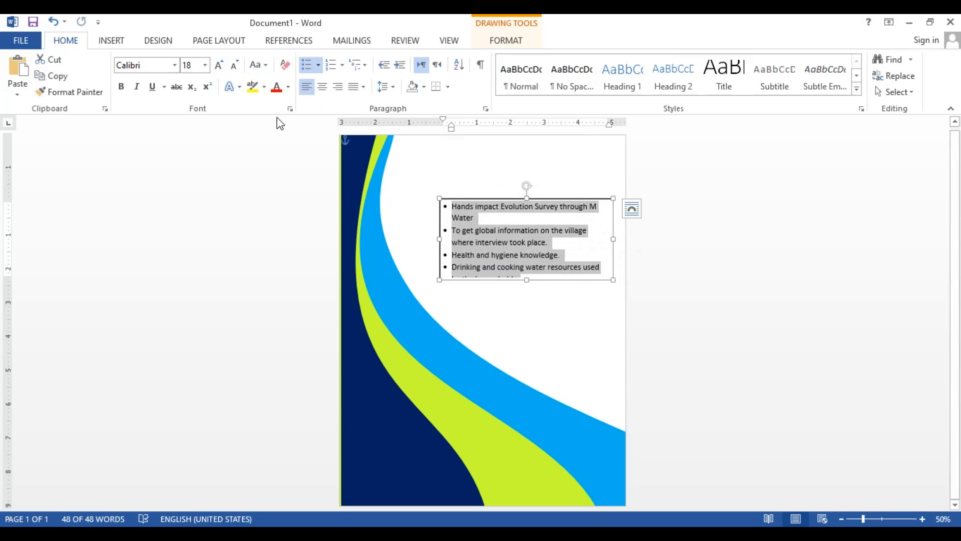
click(354, 87)
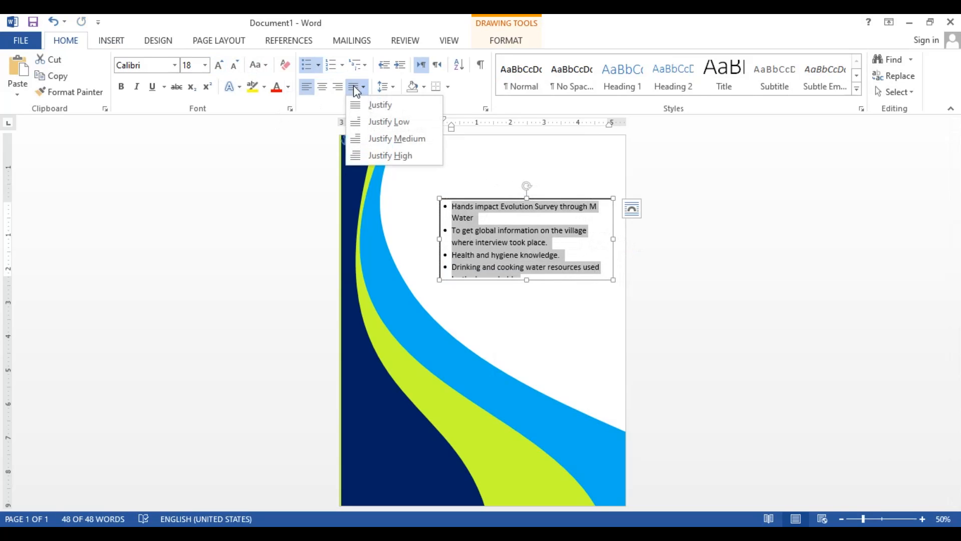
click(359, 106)
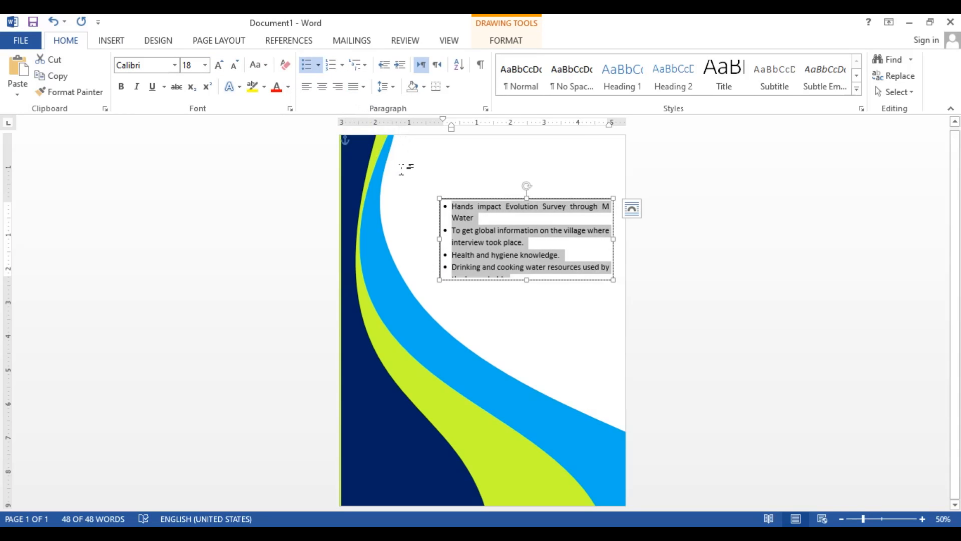